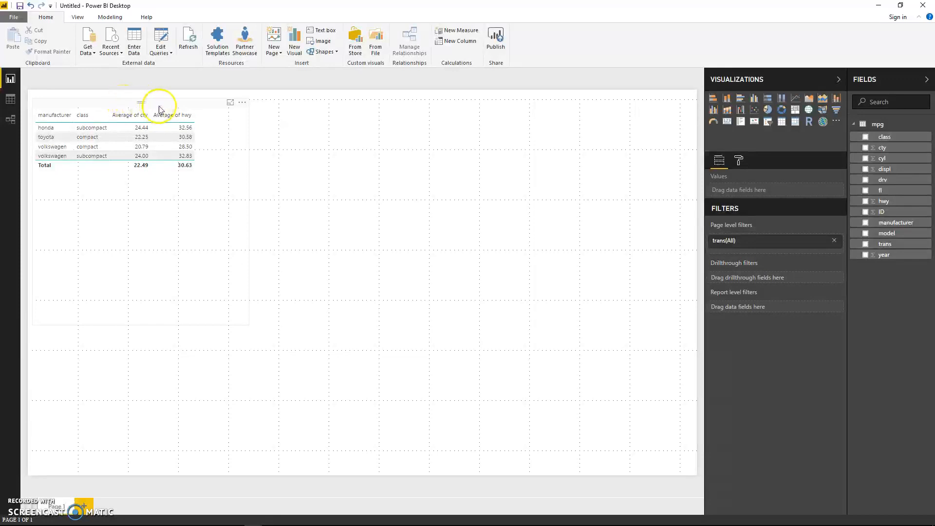
left_click(164, 103)
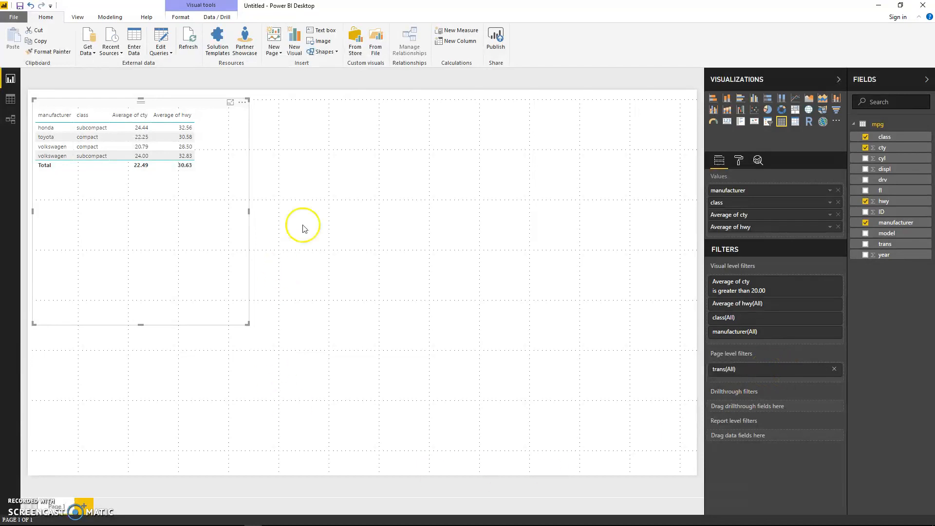
left_click(359, 403)
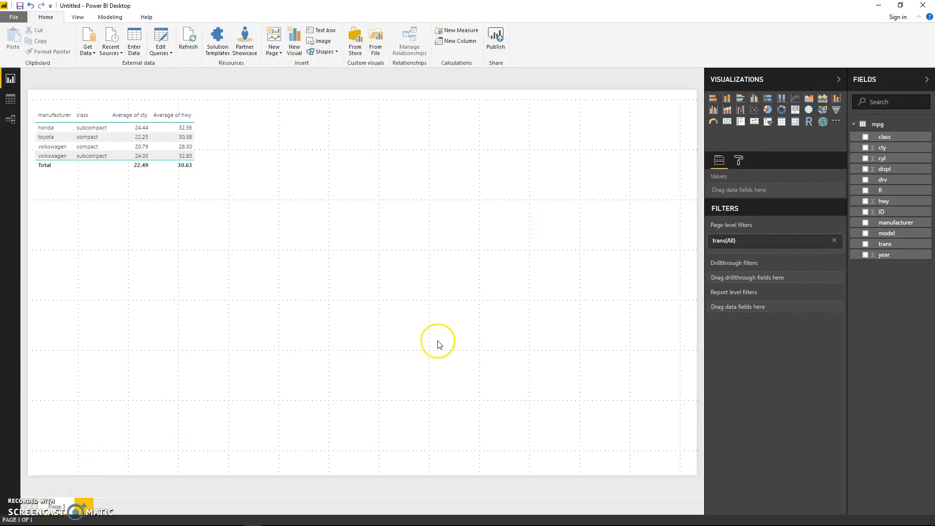
left_click(57, 508)
Remove the trans field from the page level filters of Page 1
left_click(107, 103)
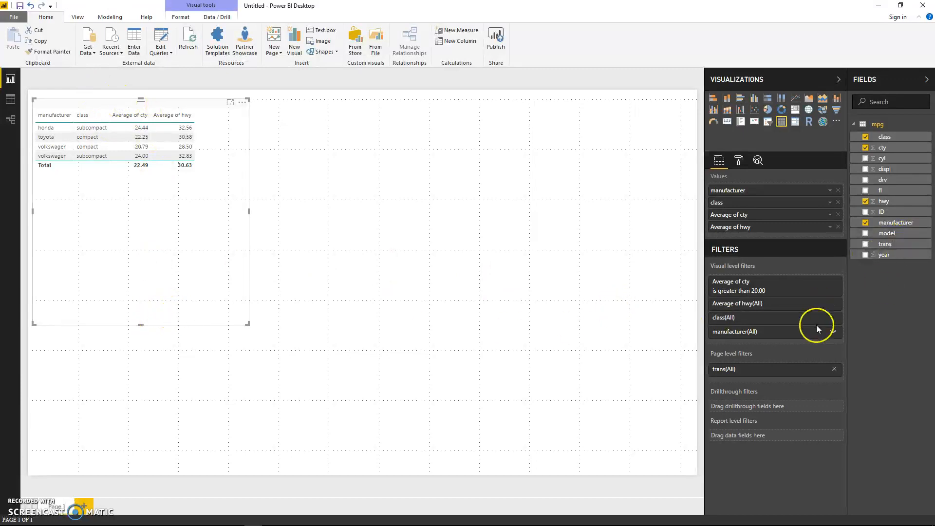
left_click(835, 370)
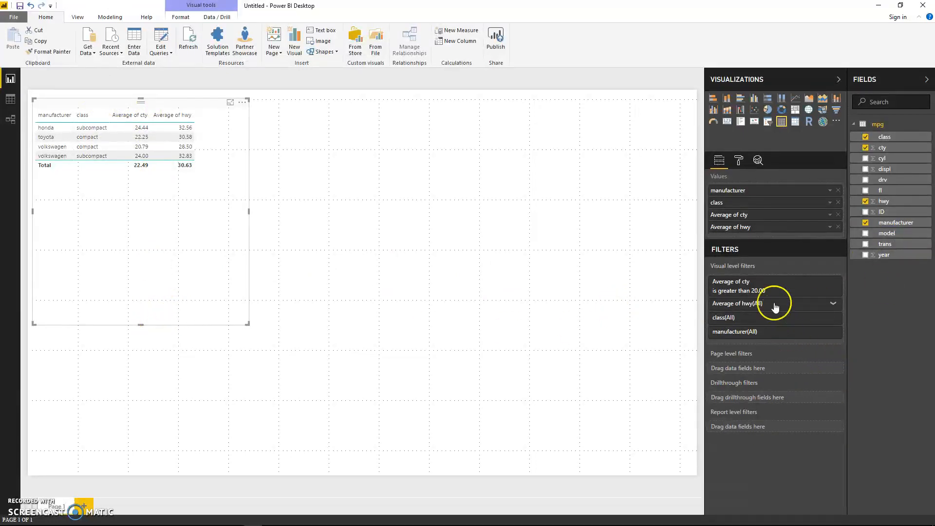
Clear the value of the table's Average of cty filter and lengthen the table until all its rows fit
left_click(832, 284)
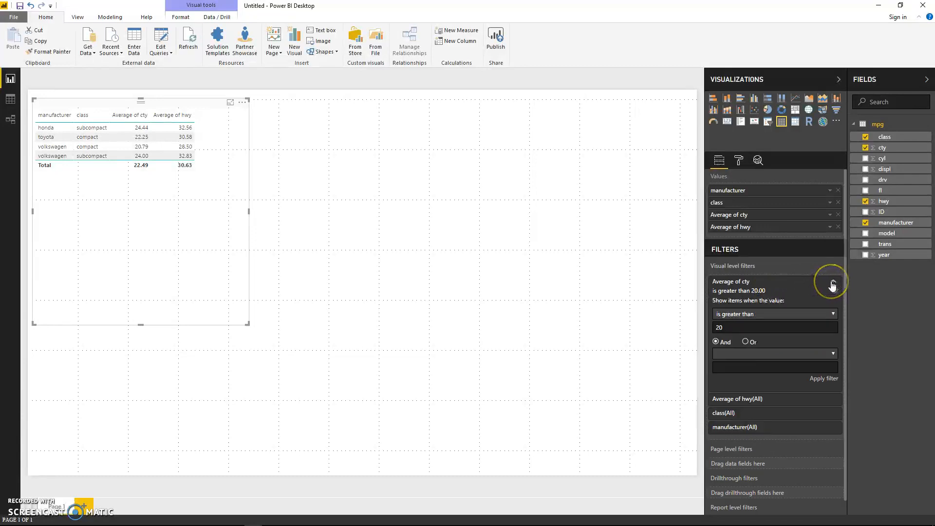
double_click(720, 328)
key("Return")
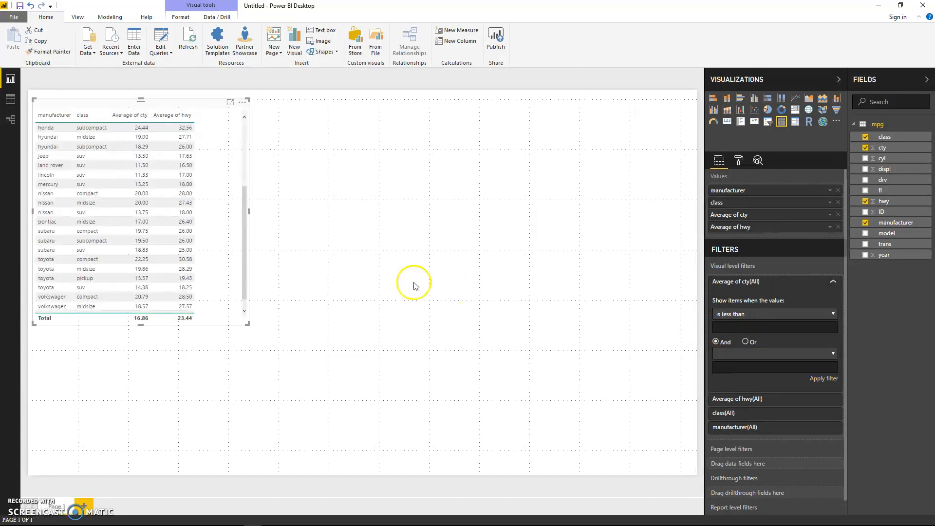
left_click_drag(247, 324, 242, 448)
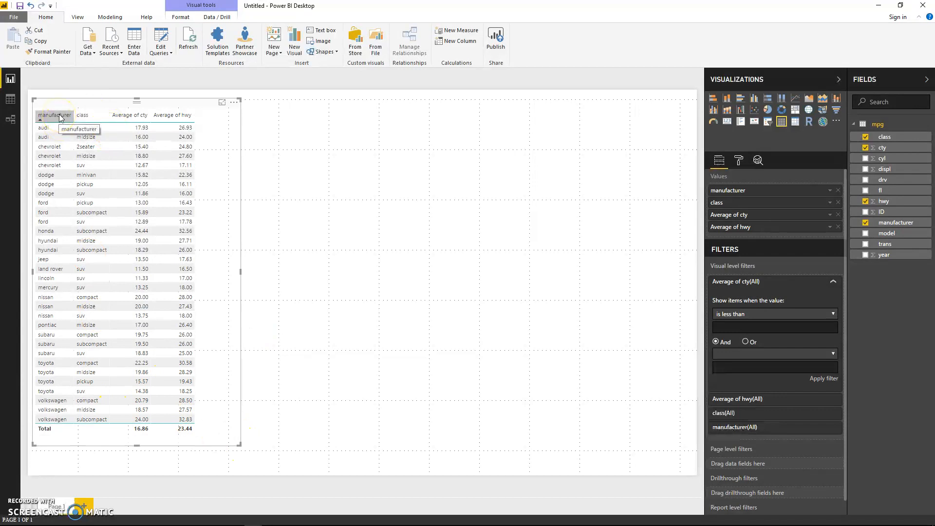
left_click(138, 119)
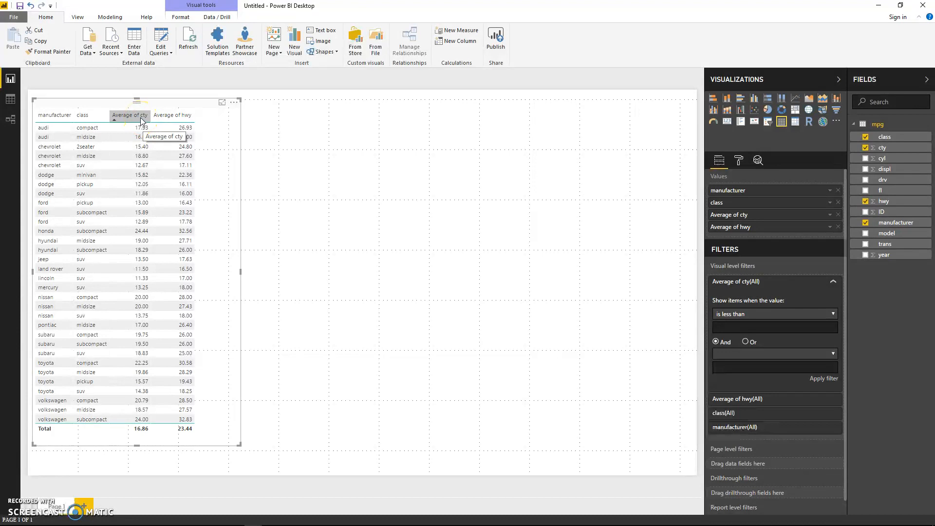
left_click(170, 119)
left_click(49, 116)
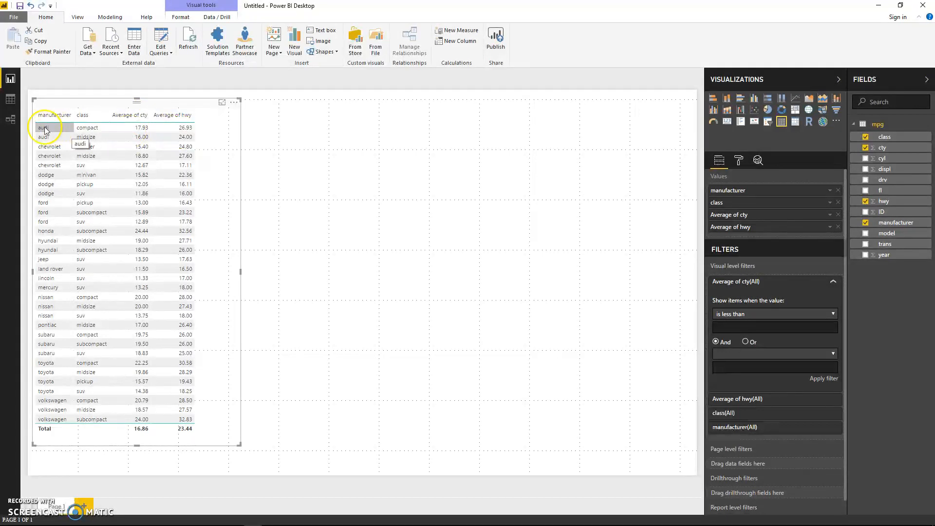
left_click(90, 117)
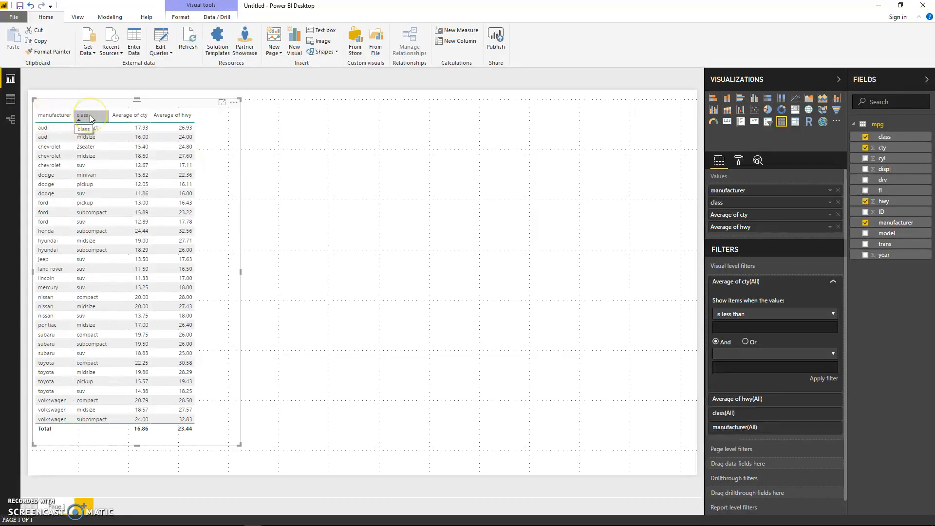
left_click(383, 212)
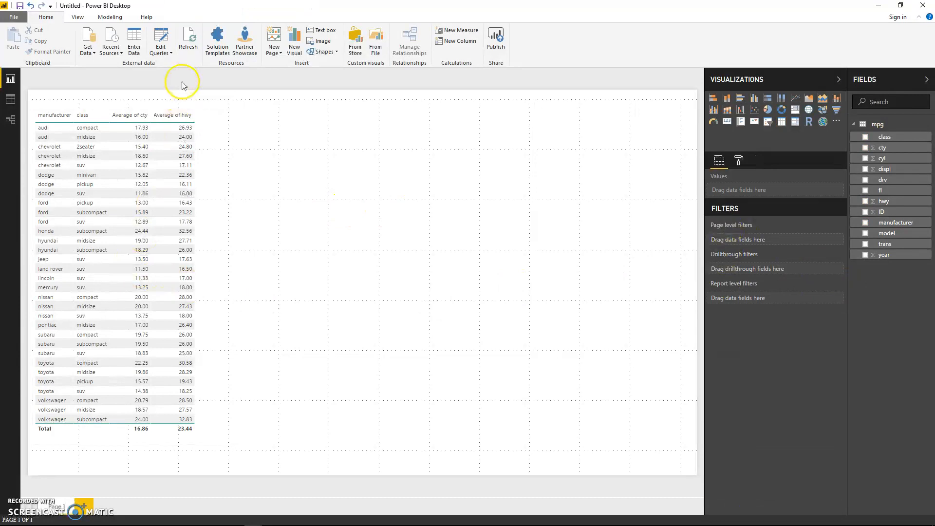
Collapse the Average of cty filter card of the Page 1 table
left_click(192, 115)
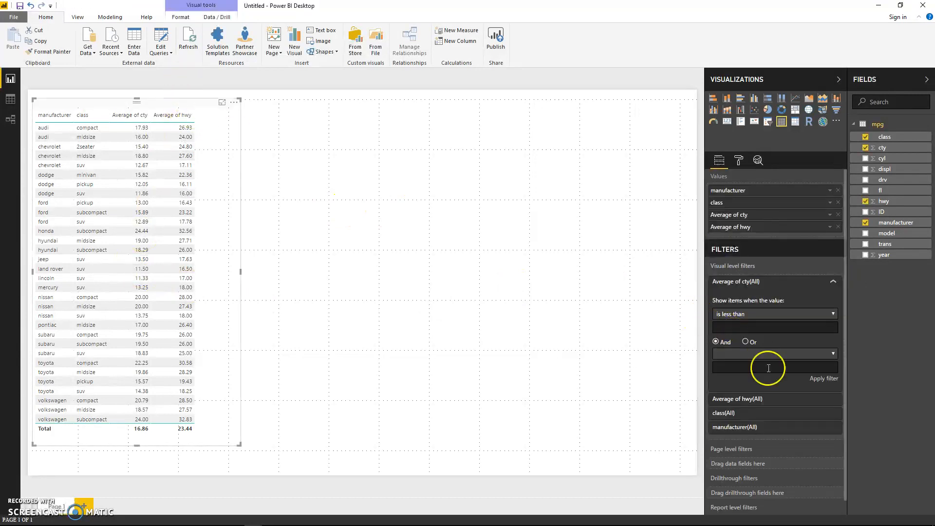
left_click(833, 285)
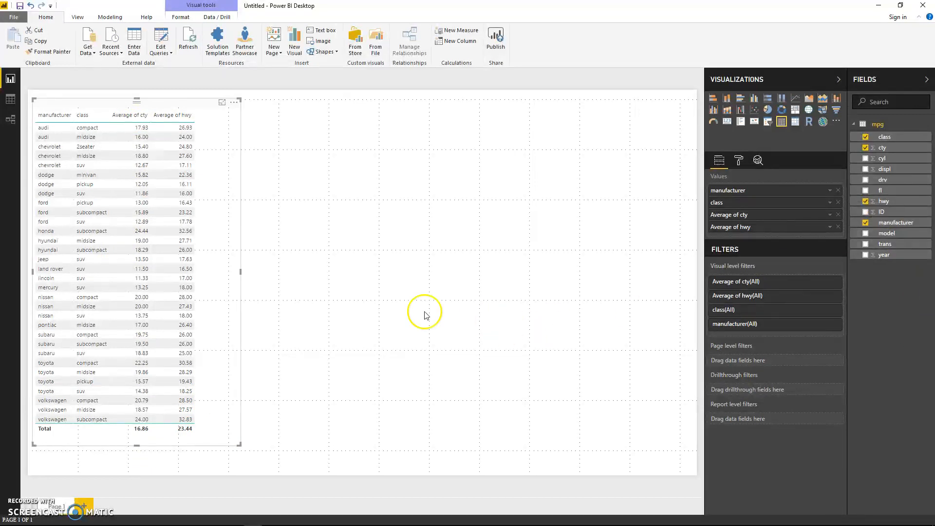
Add a second report page and create a table on it with the manufacturer and model fields
left_click(85, 506)
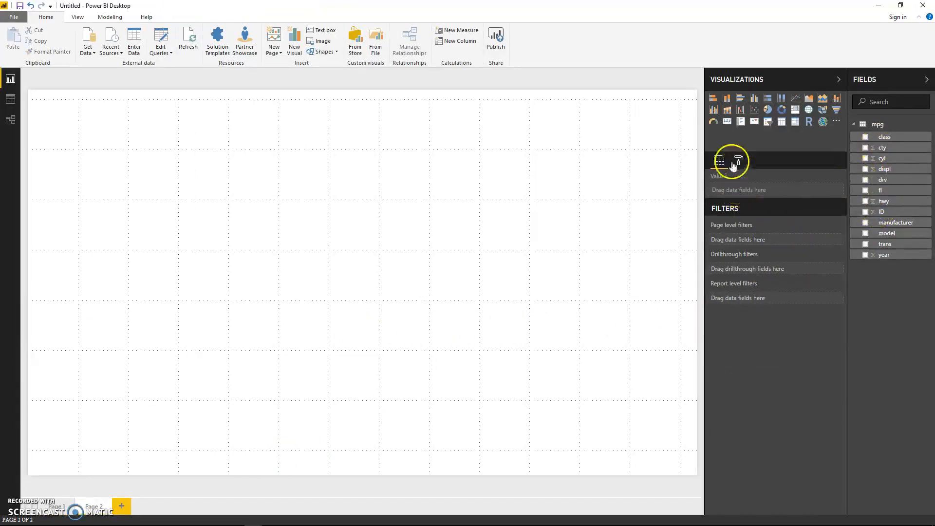
left_click(780, 123)
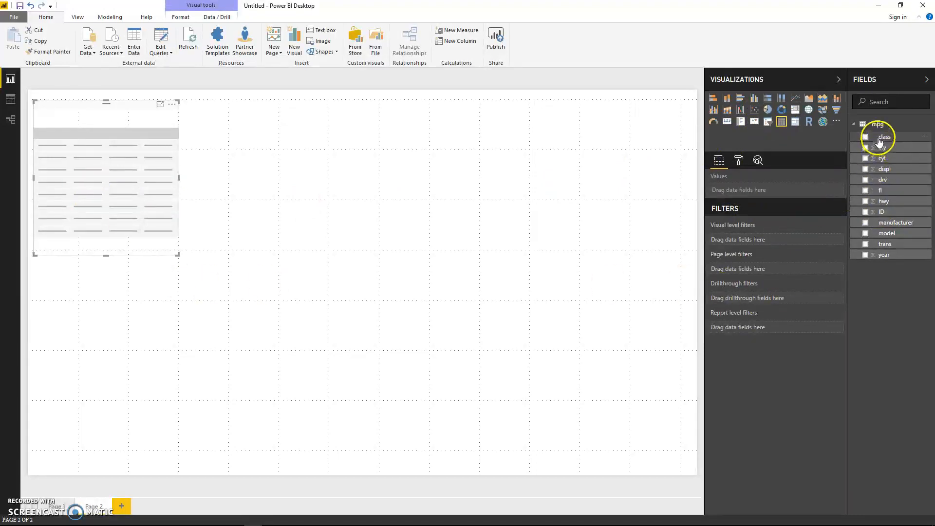
left_click(865, 223)
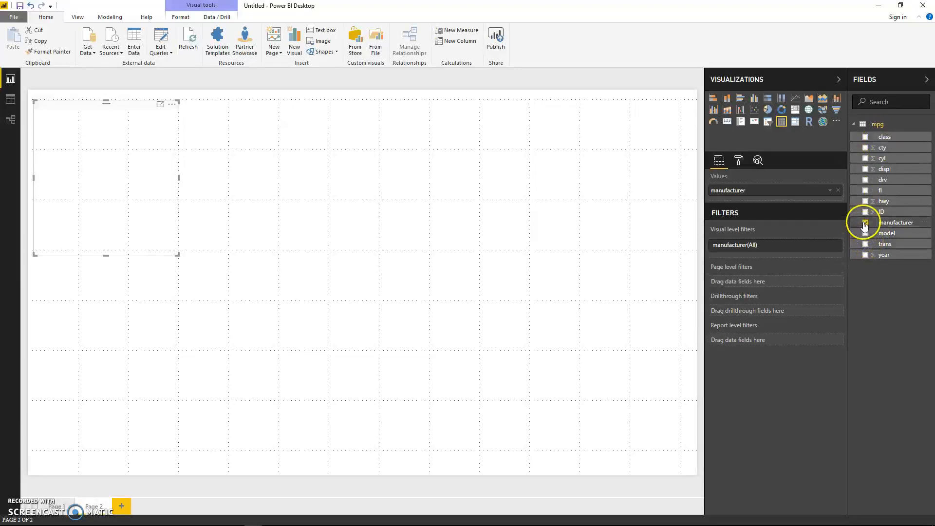
left_click(866, 235)
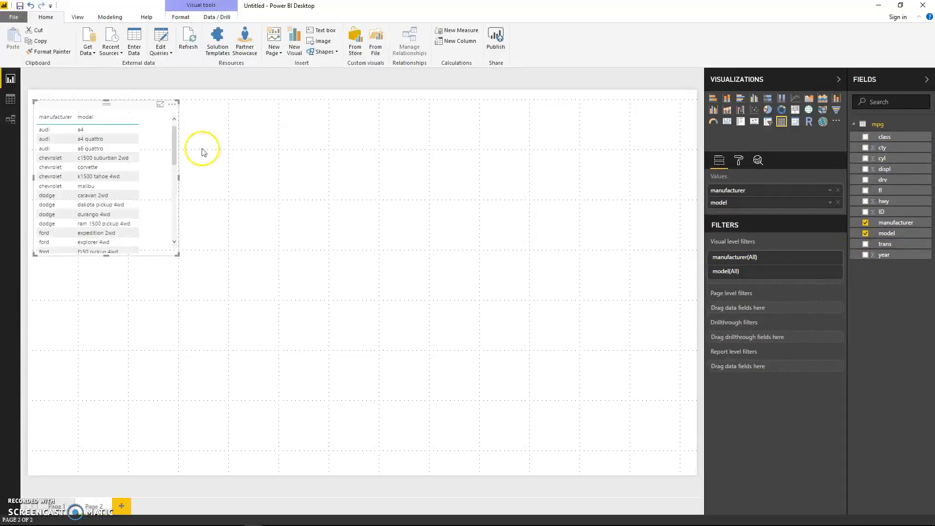
Enlarge the manufacturer and model table to almost the full height of the page
left_click_drag(177, 254, 244, 458)
left_click_drag(240, 341, 238, 312)
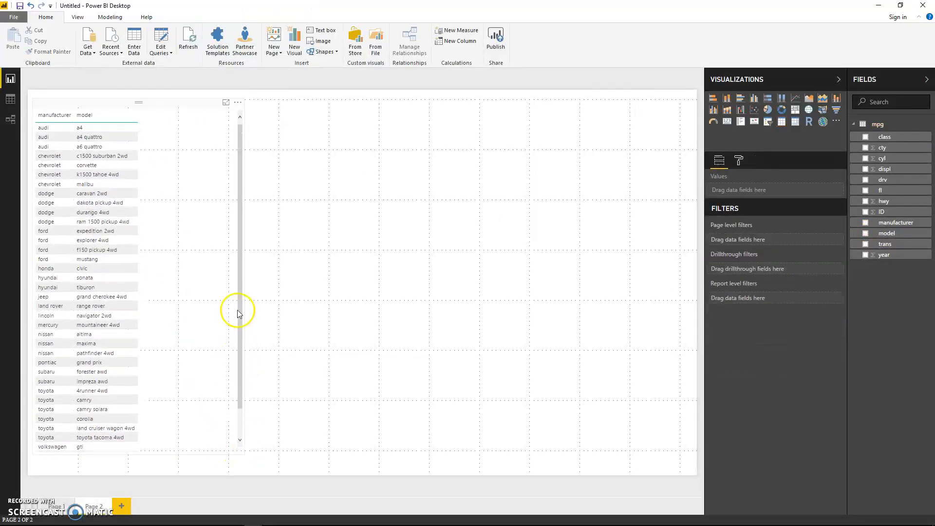
left_click(87, 184)
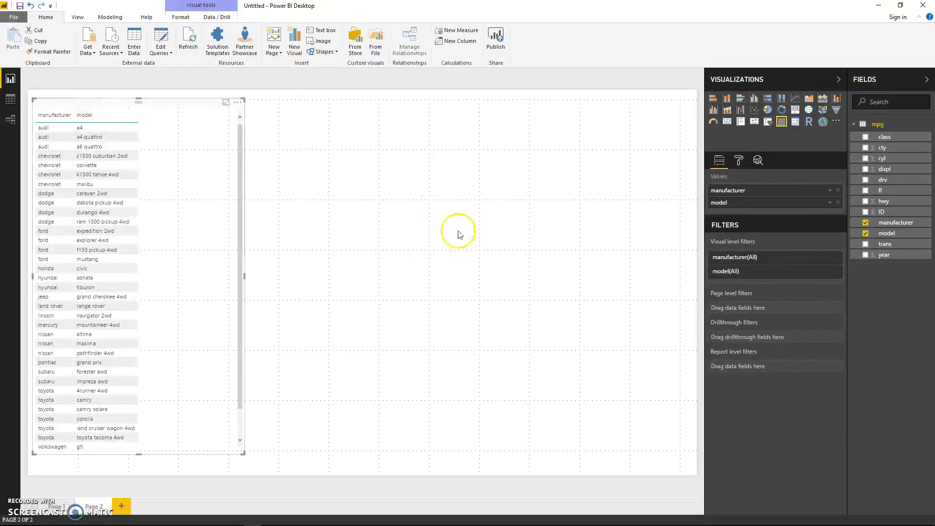
left_click(354, 162)
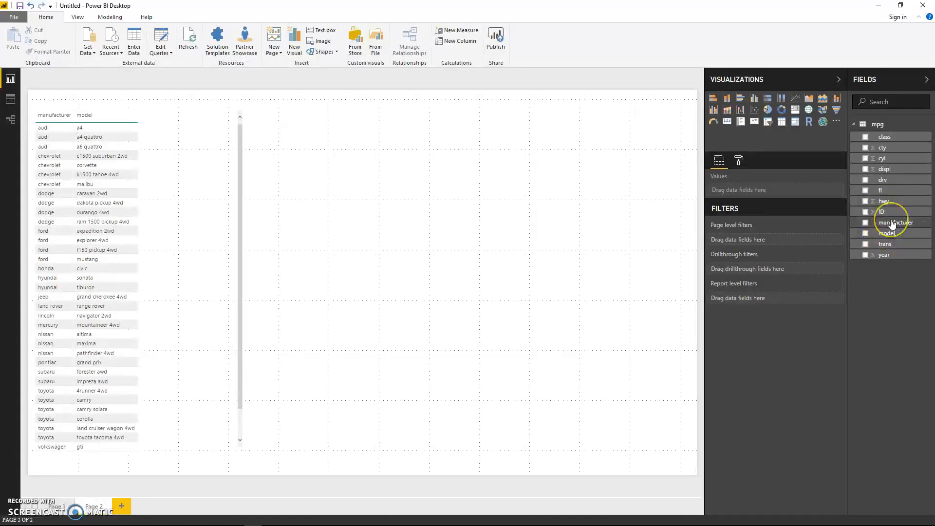
Add the manufacturer field as a drillthrough filter on Page 2
left_click_drag(892, 224, 756, 272)
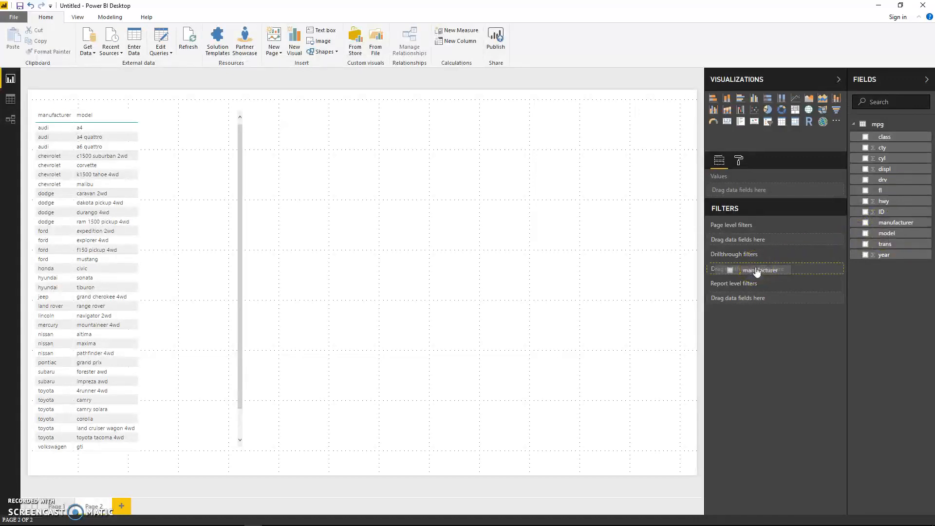
left_click_drag(755, 267, 756, 269)
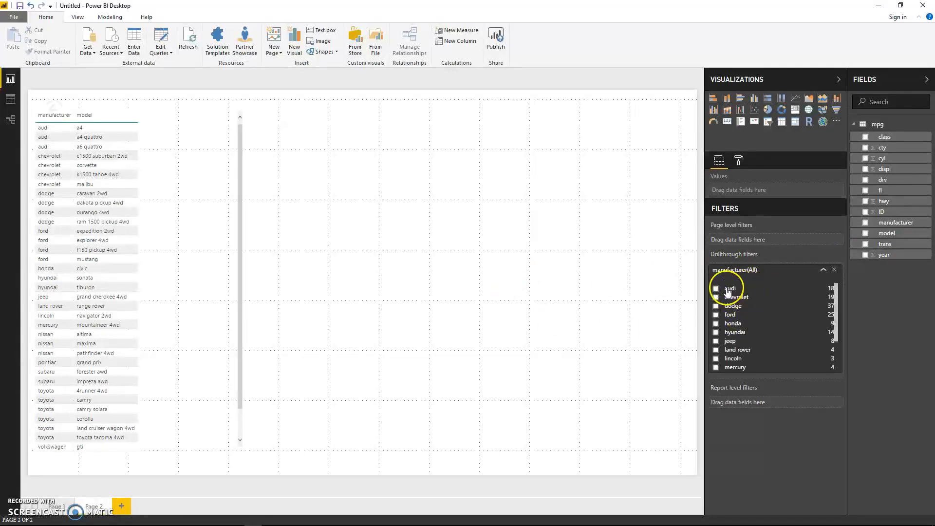
left_click(57, 506)
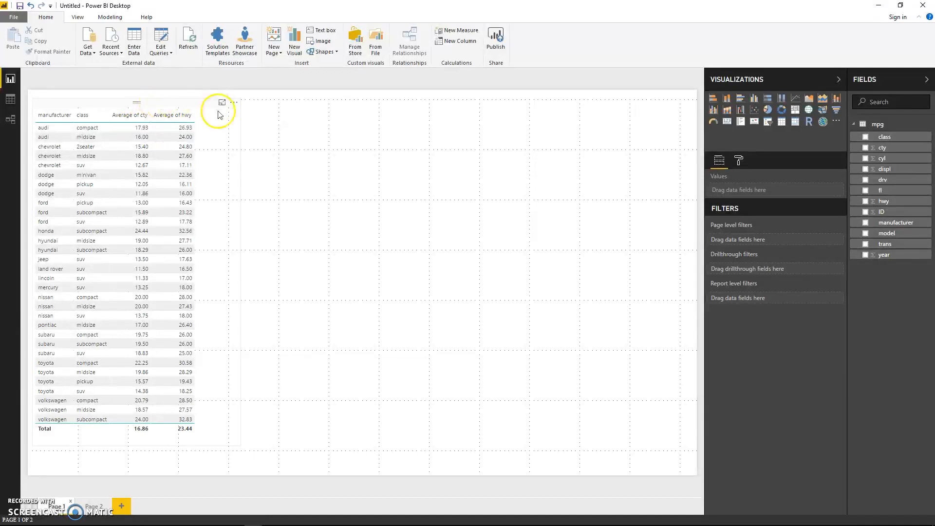
left_click(94, 506)
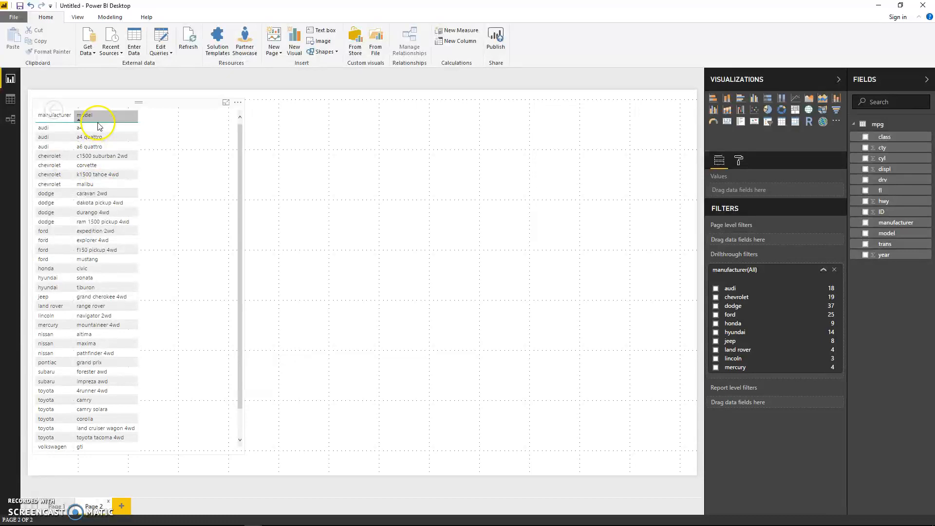
left_click(56, 506)
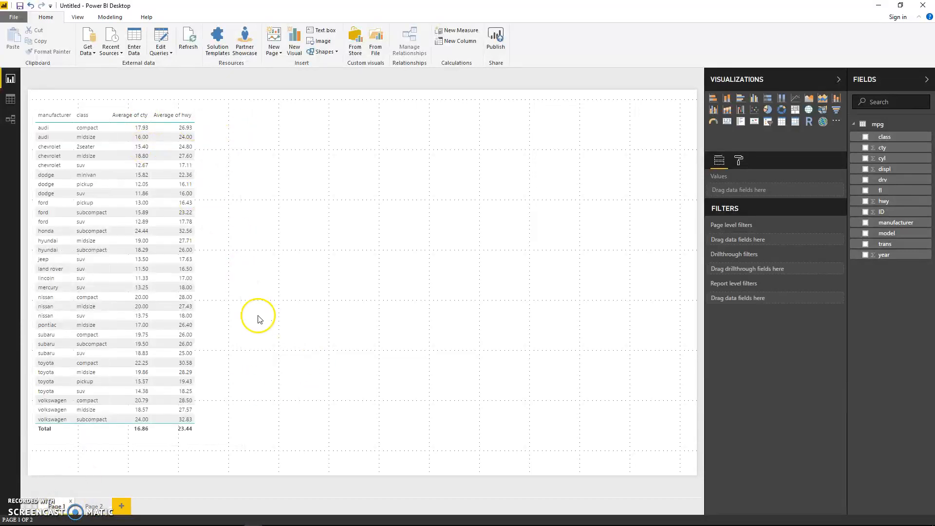
left_click(210, 126)
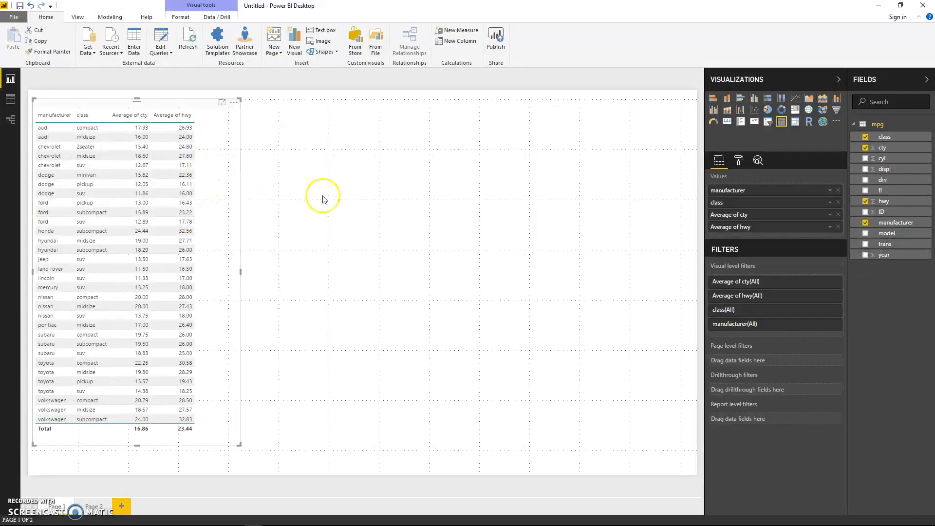
Rename Page 2 as Model_type
double_click(94, 507)
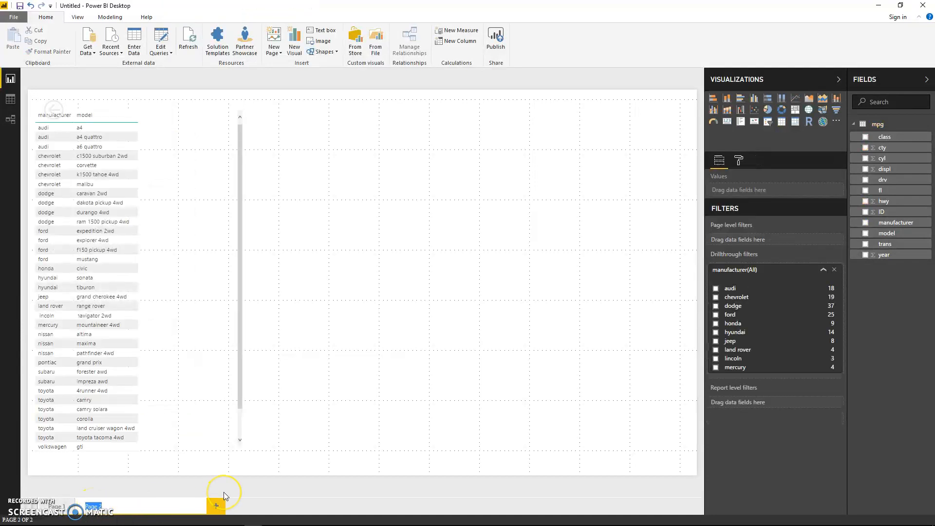
type("Mode")
key("BackSpace")
key("BackSpace")
key("BackSpace")
type("oe")
type("el typ")
type("e")
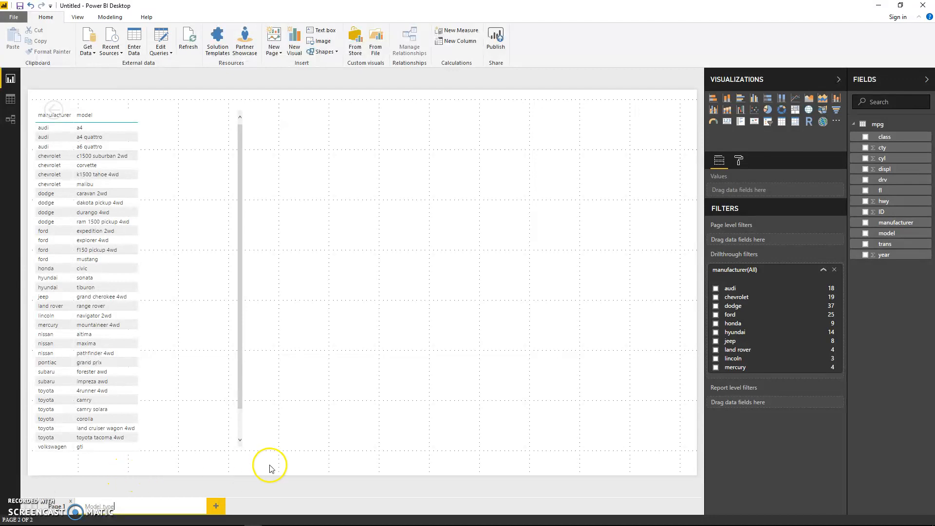
Rename Page 1 as Mileage
left_click(54, 507)
double_click(119, 508)
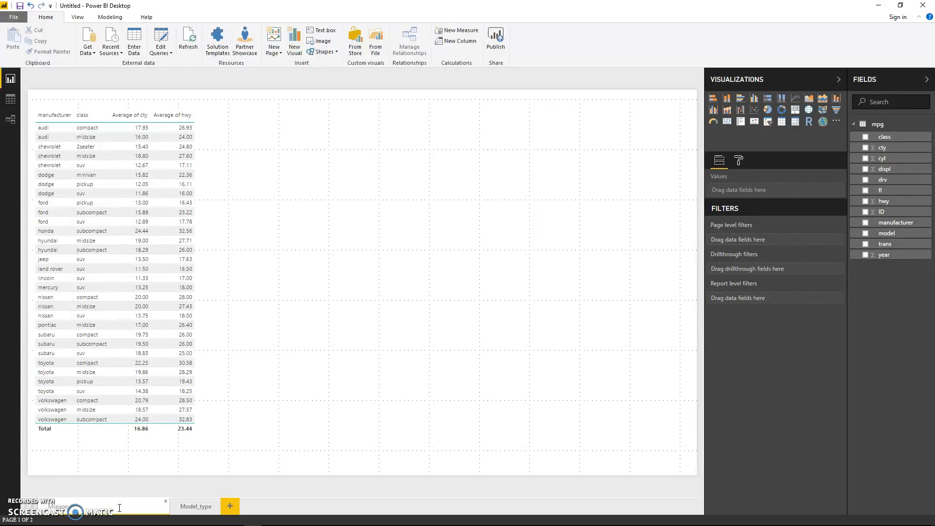
left_click(317, 225)
Move the back arrow button on the Model_type page into the empty area beside the table and make it slightly taller
left_click(105, 506)
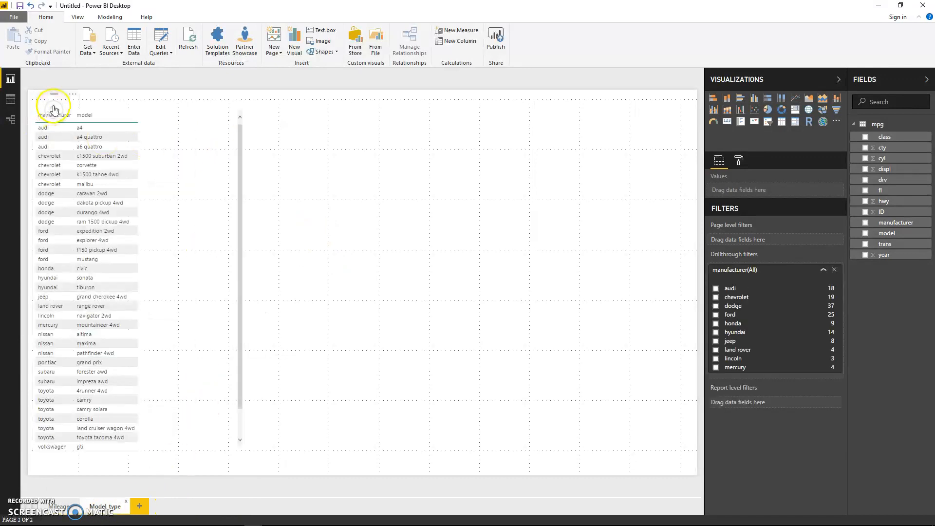
left_click_drag(63, 97, 377, 111)
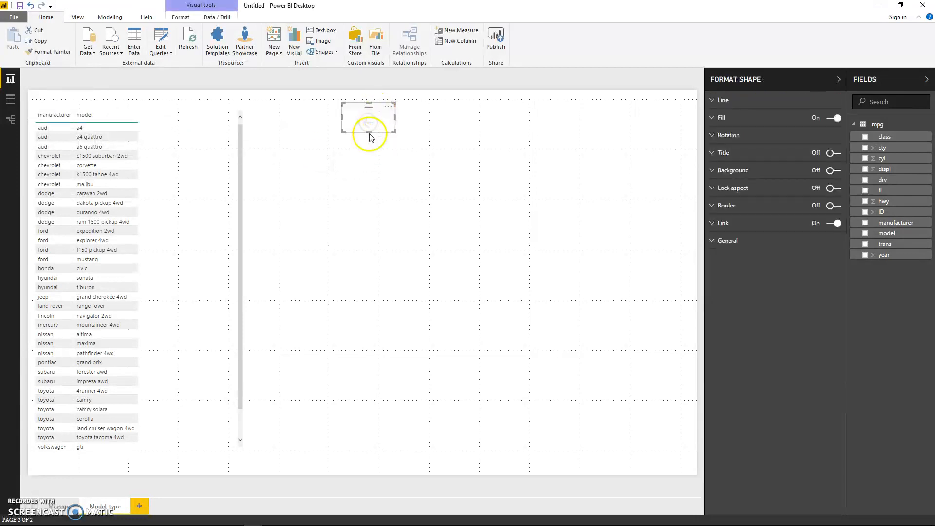
left_click(386, 150)
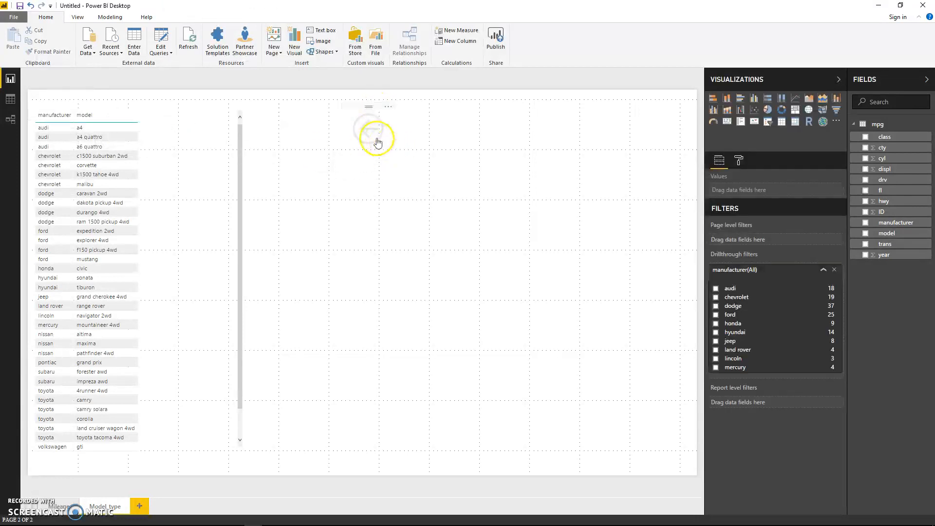
left_click(374, 133)
left_click(368, 132)
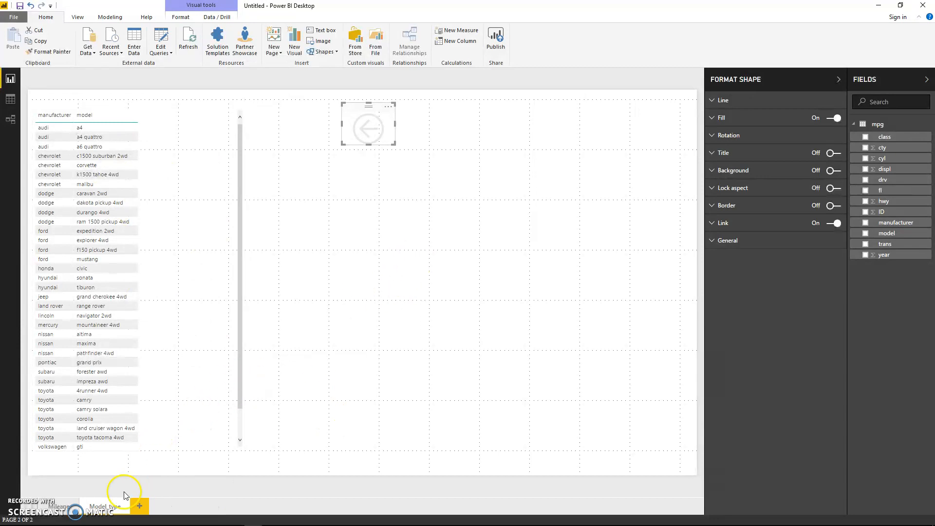
left_click(63, 509)
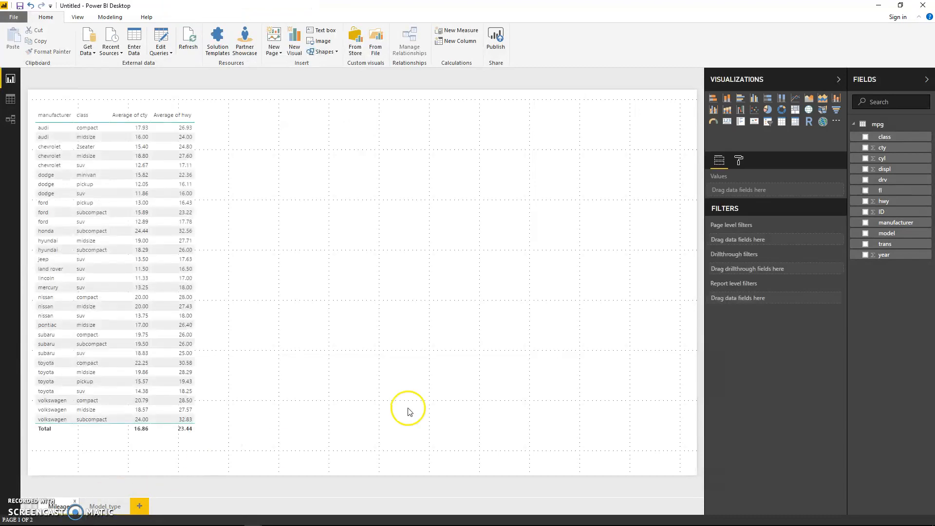
left_click(105, 507)
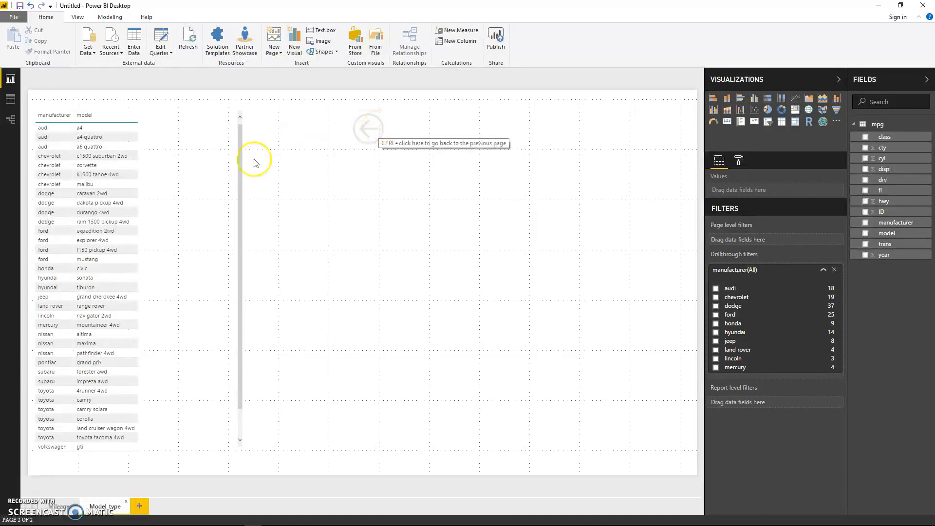
Check the drillthrough options offered for the dodge suv row in the Mileage table
left_click(209, 167)
left_click(314, 210)
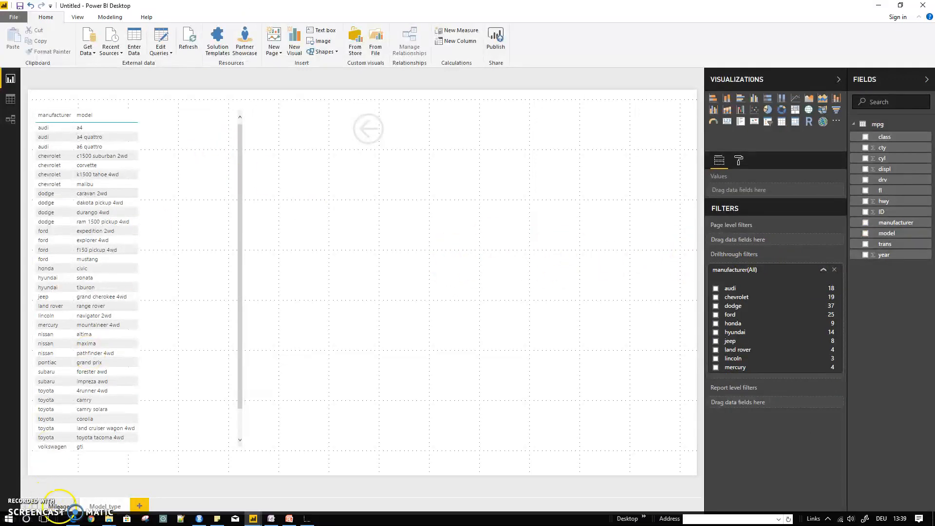
left_click(58, 507)
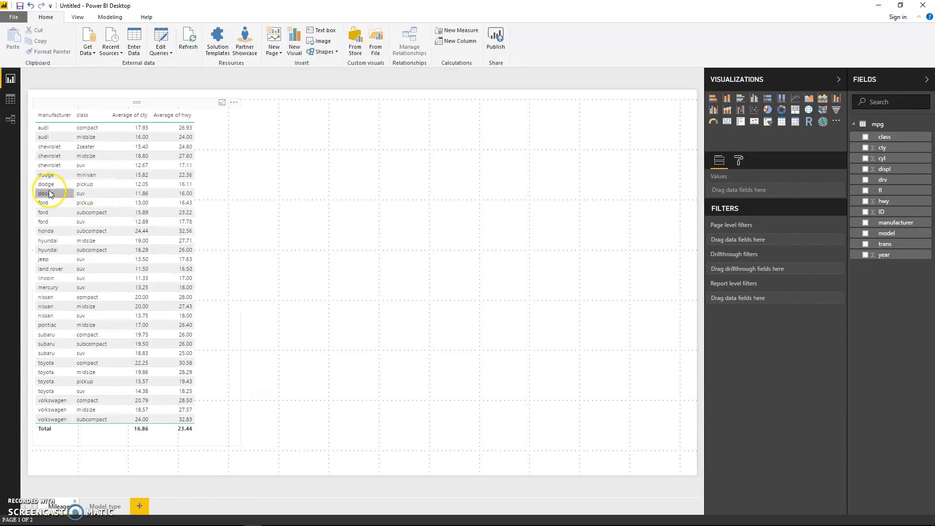
right_click(49, 195)
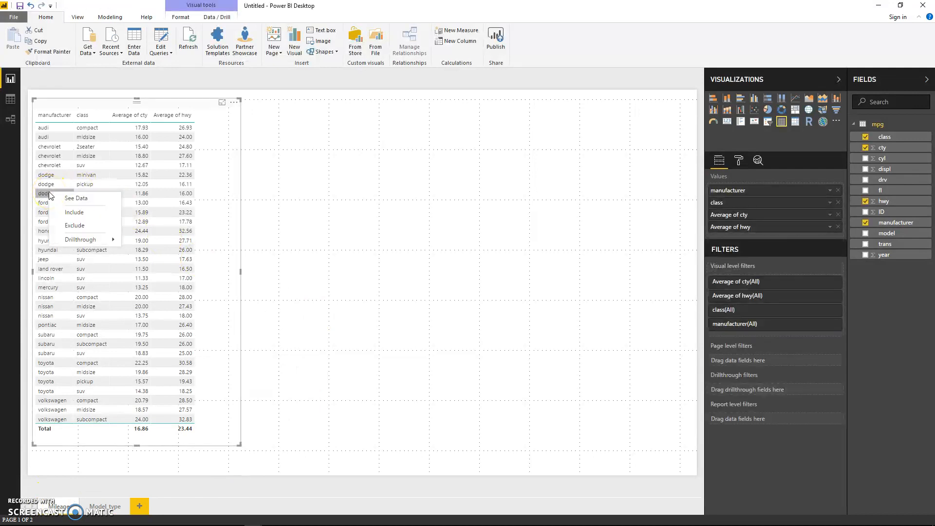
left_click(95, 240)
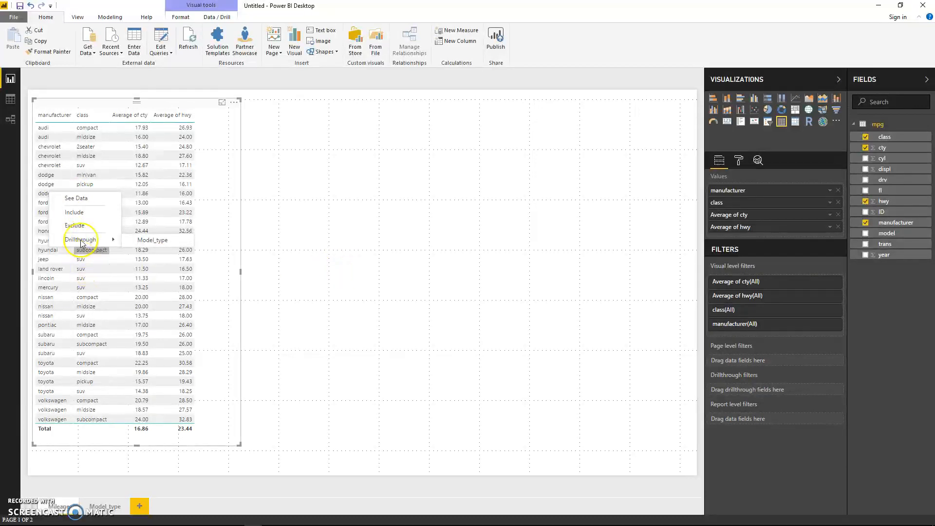
left_click(219, 340)
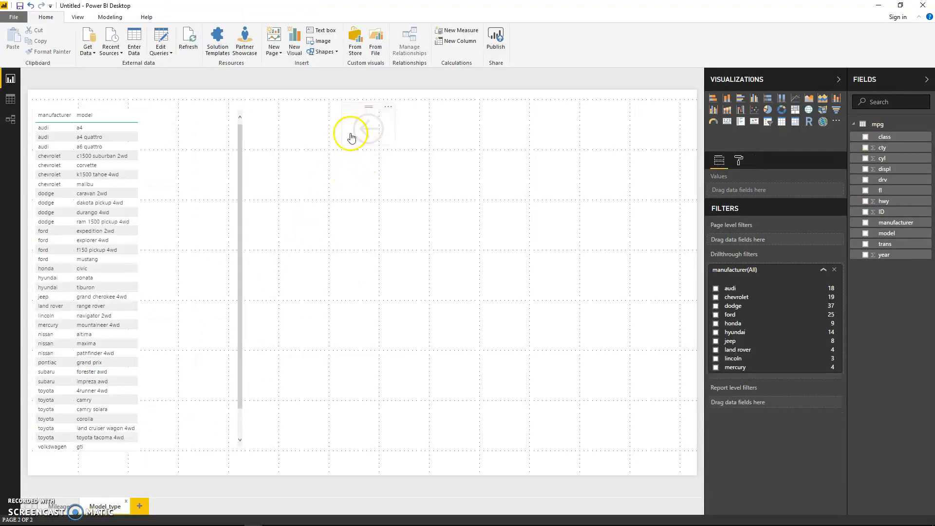
Remove the back arrow button and the manufacturer drillthrough filter from the Model_type page
left_click(389, 107)
left_click(410, 118)
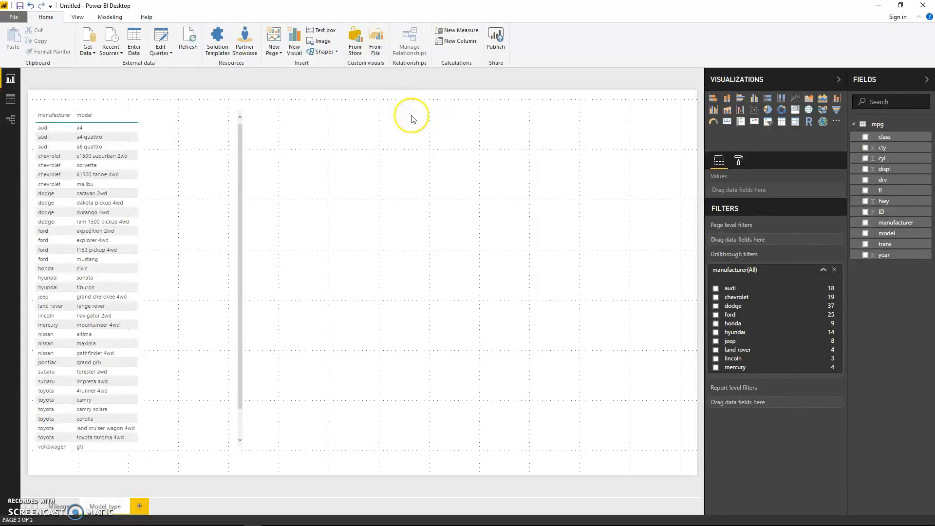
left_click(834, 270)
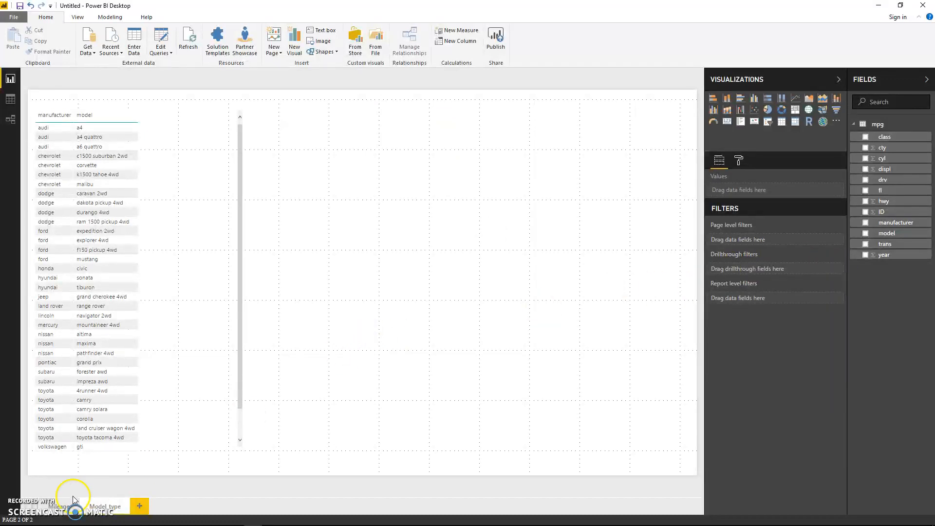
Check the Mileage table's ford and audi rows for available drillthrough options without a drillthrough filter in place
left_click(58, 507)
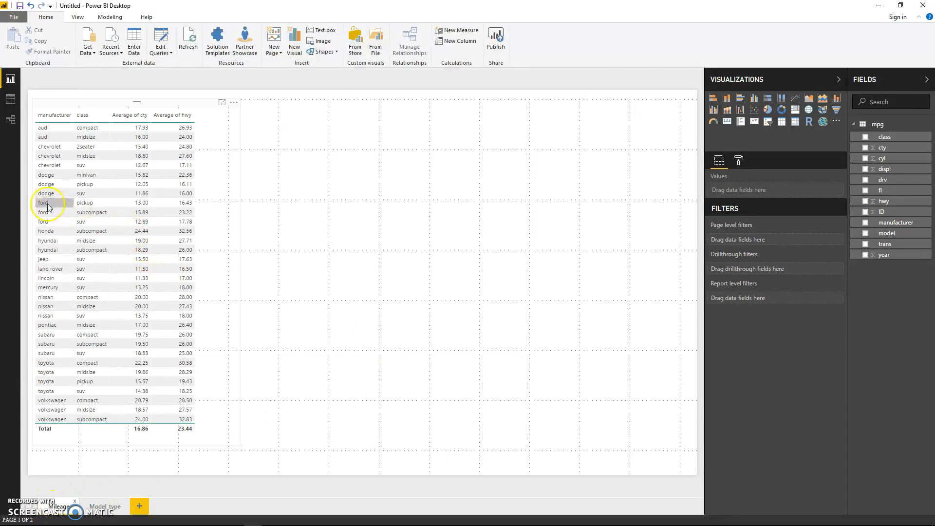
right_click(47, 206)
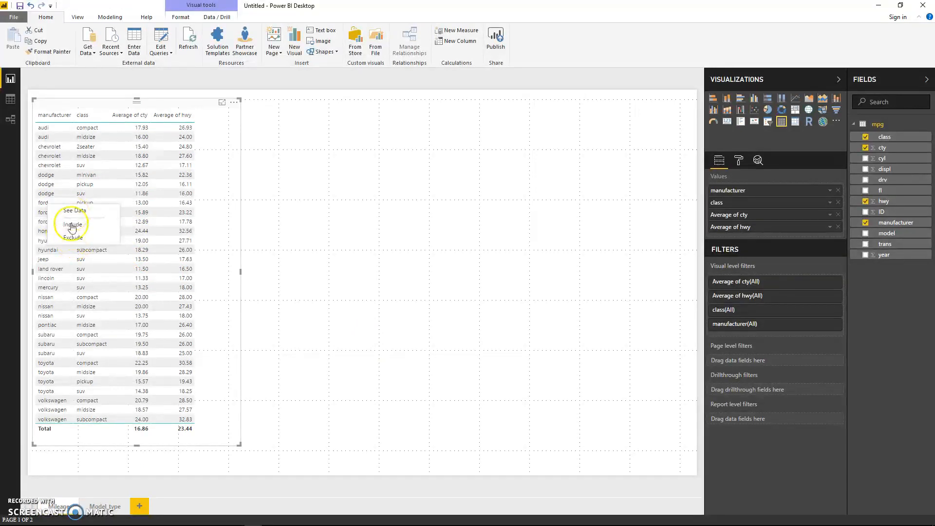
left_click(99, 507)
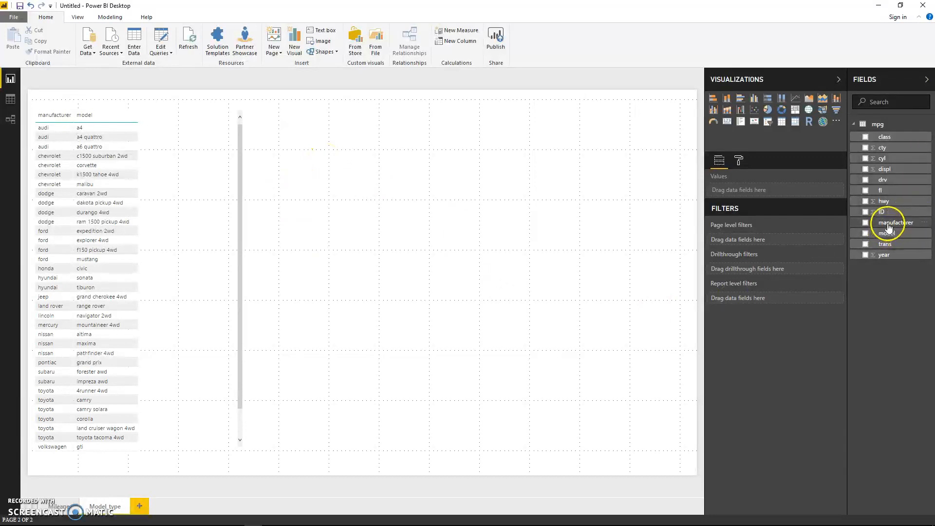
left_click(59, 507)
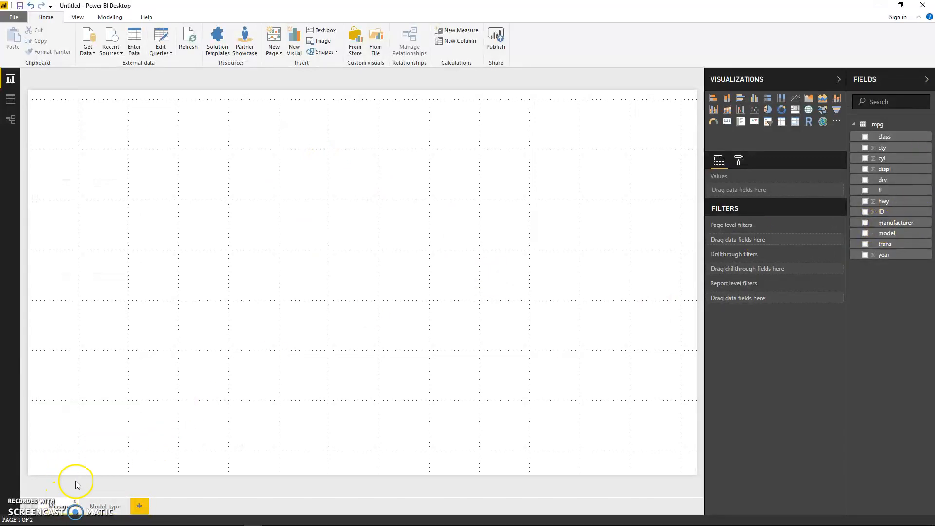
right_click(48, 129)
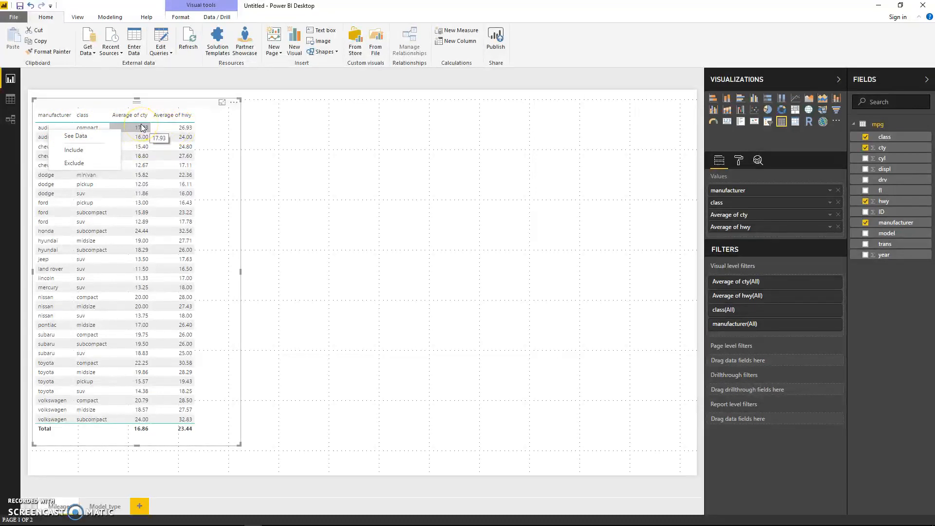
left_click(372, 150)
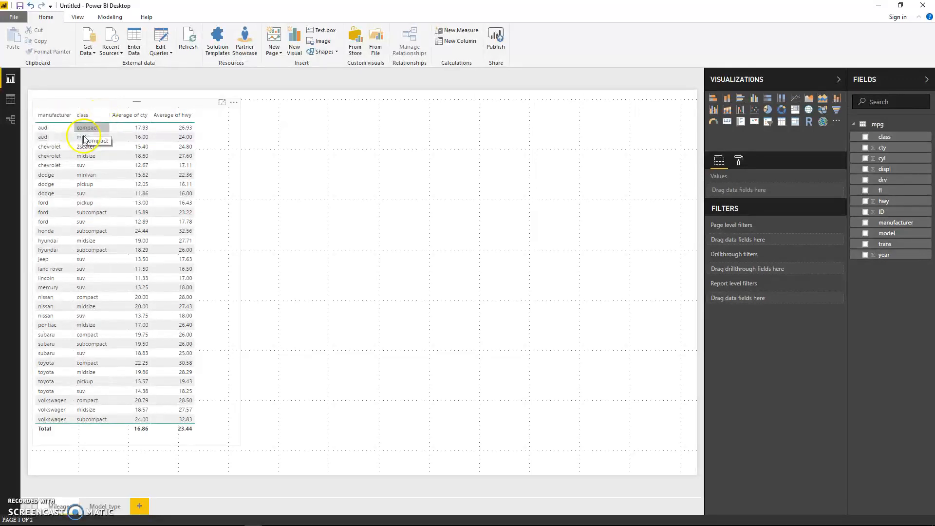
Compare the table columns on the Mileage and Model_type pages to identify a shared field for drillthrough
left_click(141, 121)
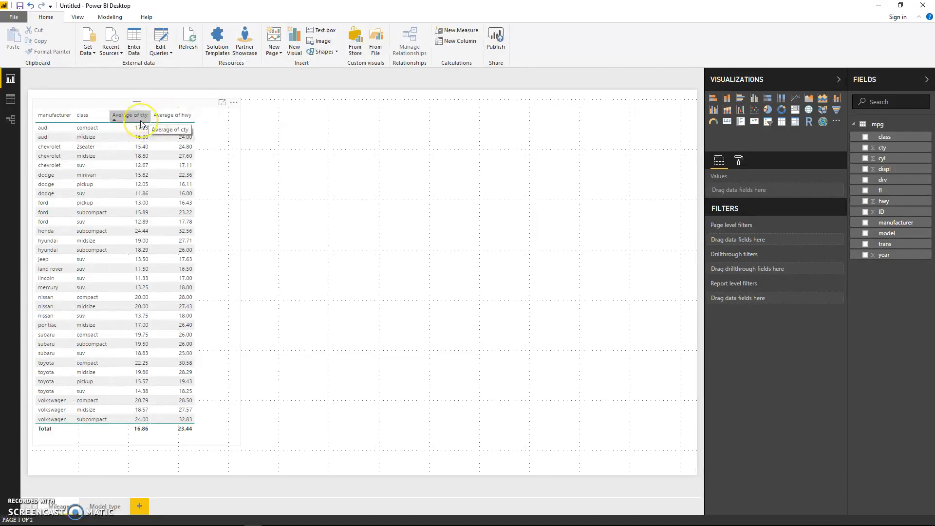
left_click(104, 509)
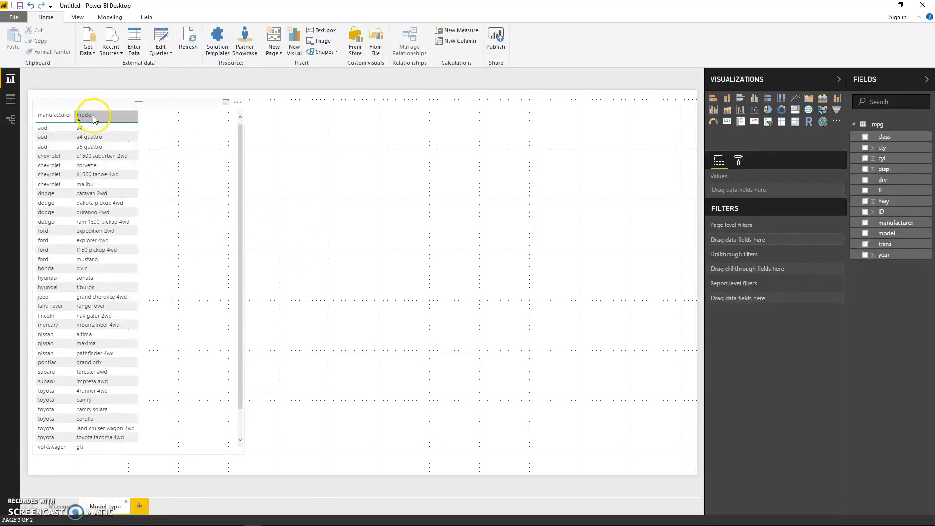
left_click(56, 509)
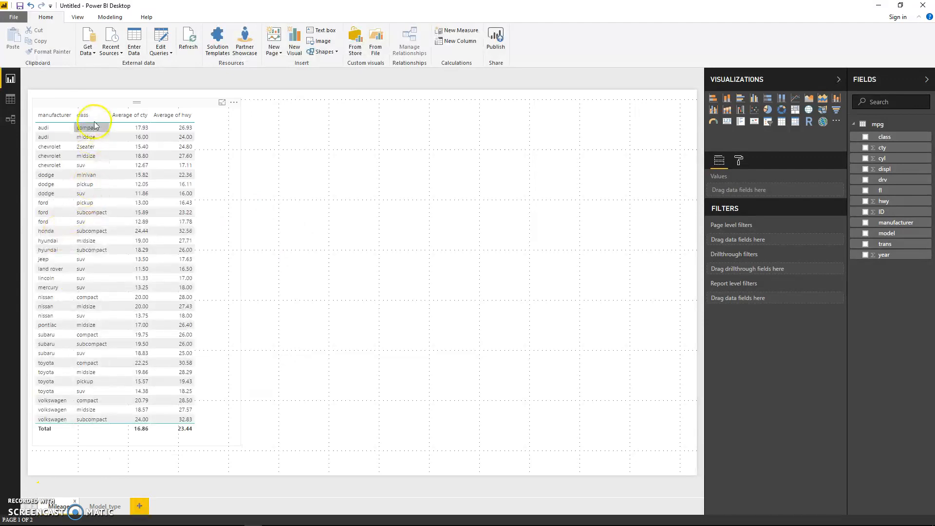
left_click(101, 509)
left_click(92, 122)
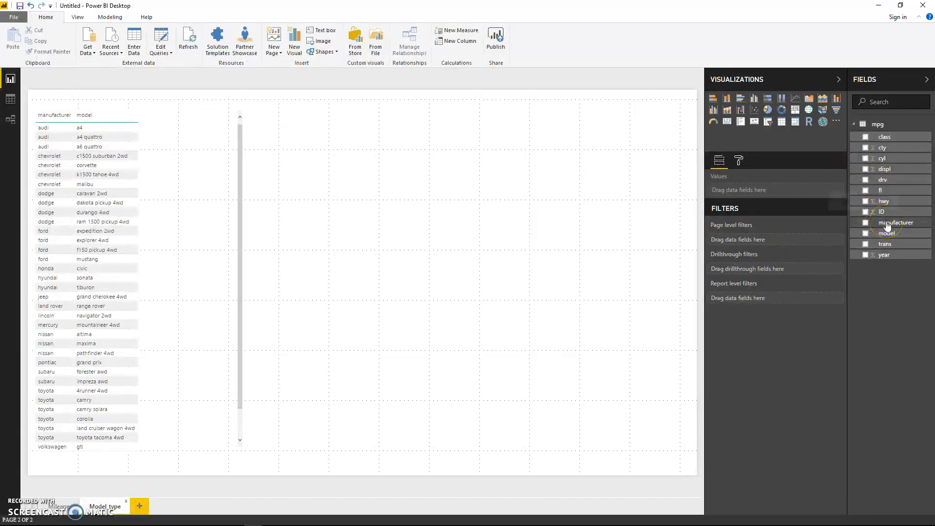
left_click_drag(887, 225, 749, 241)
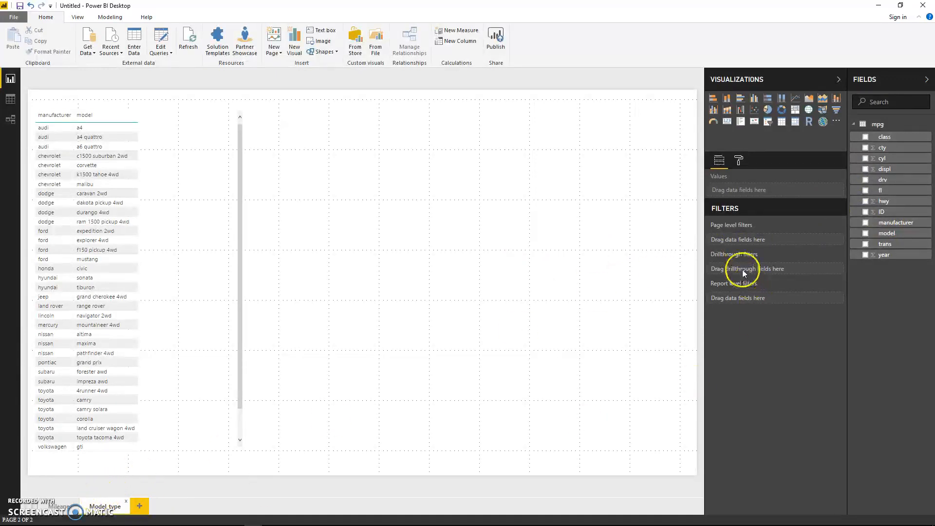
left_click(57, 506)
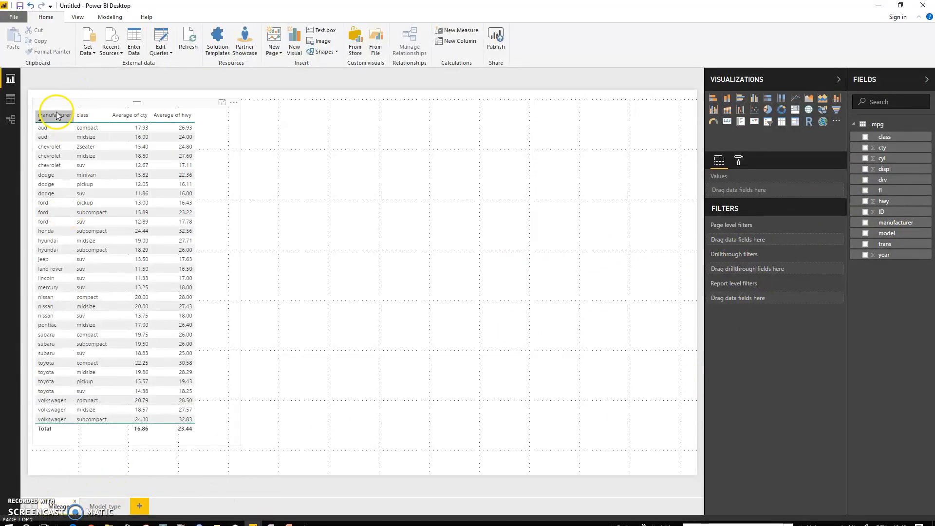
Add the manufacturer field as a drillthrough filter on the Model_type page
left_click(96, 507)
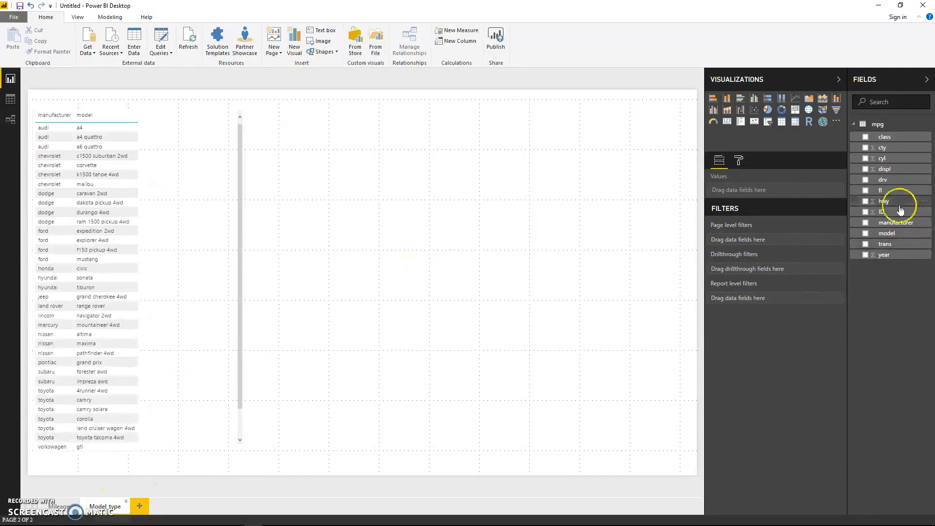
left_click_drag(882, 227, 744, 274)
left_click_drag(747, 273, 745, 271)
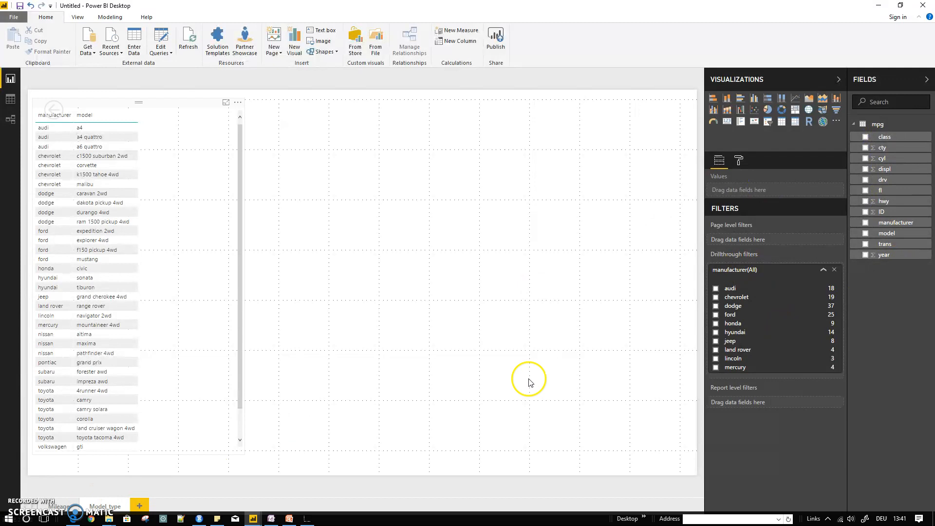
Add the class field as a second drillthrough filter on the Model_type page and collapse both filter cards
left_click(58, 507)
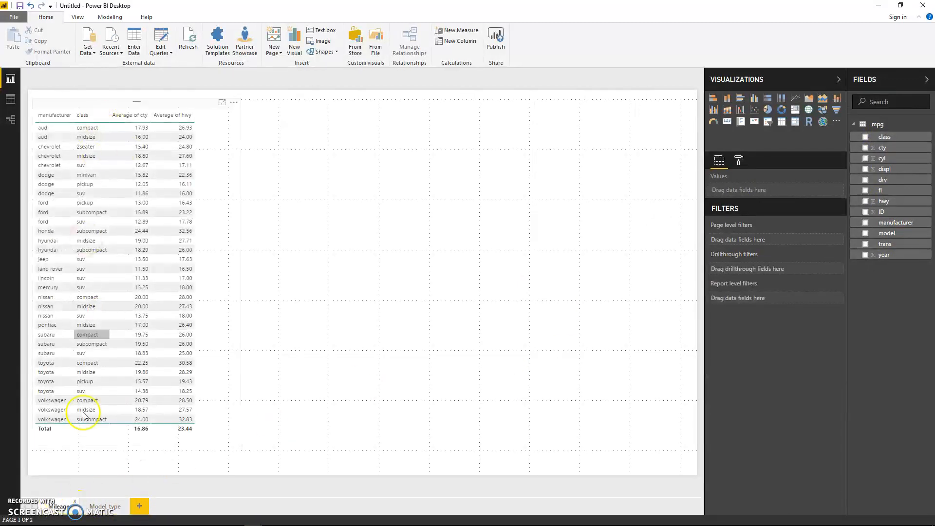
left_click(96, 506)
left_click_drag(886, 145, 745, 372)
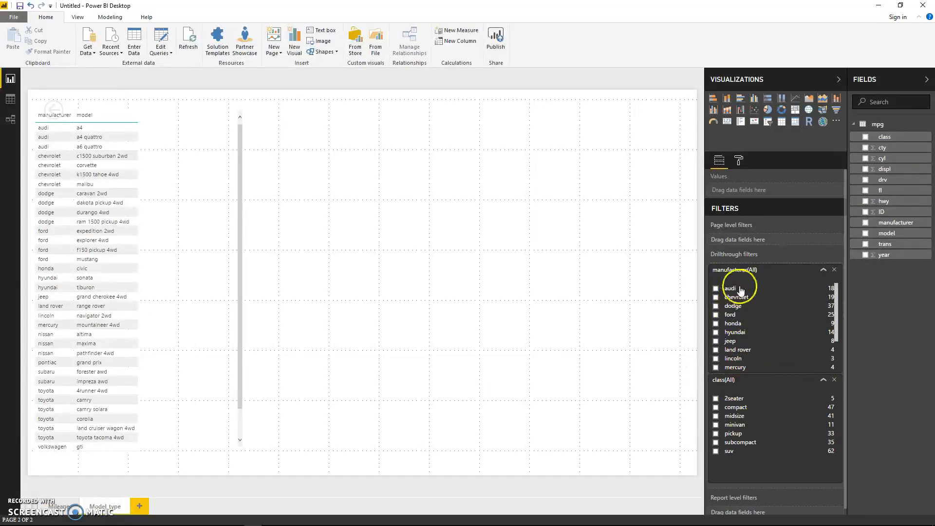
left_click(823, 269)
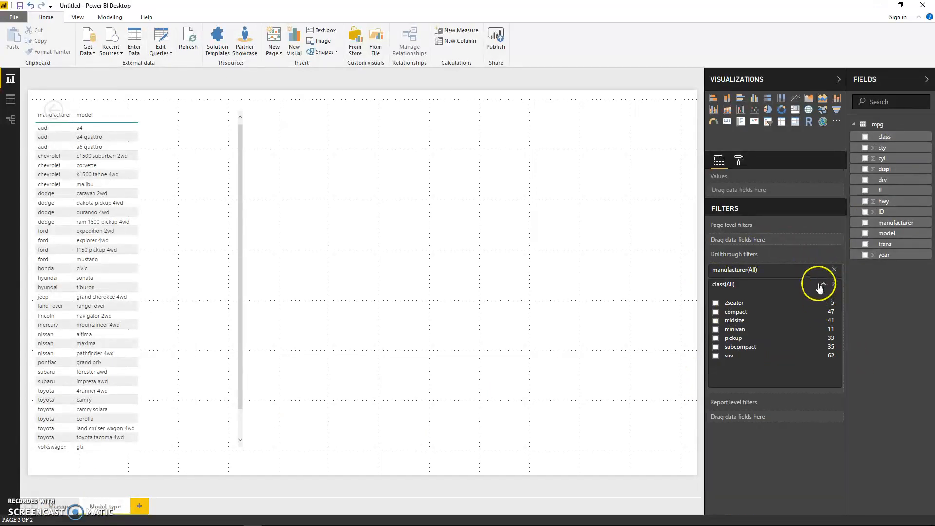
left_click(822, 285)
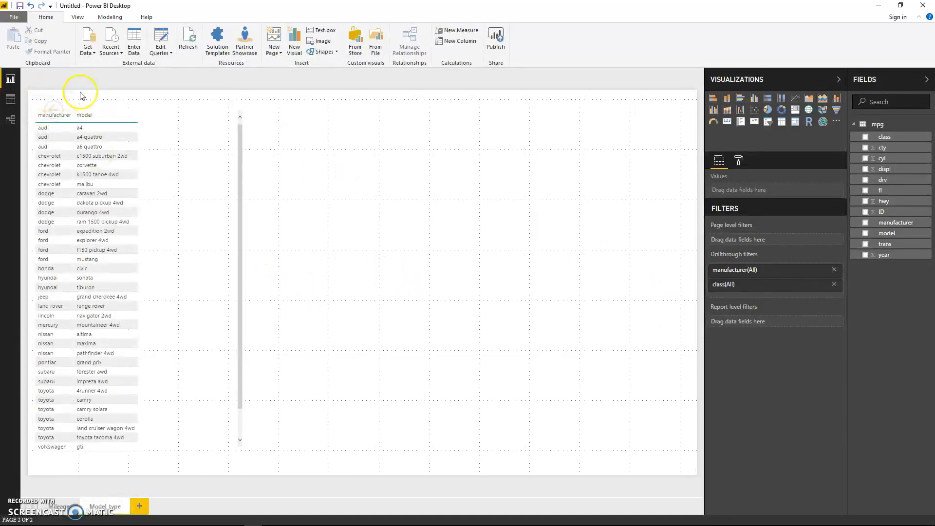
Move the back arrow button on the Model_type page into the empty area beside the table
left_click_drag(45, 97, 349, 124)
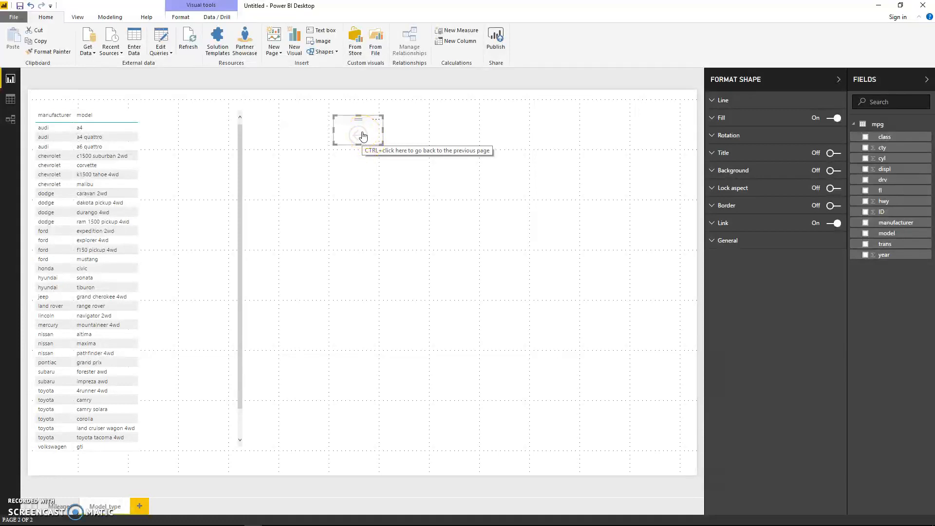
left_click(58, 506)
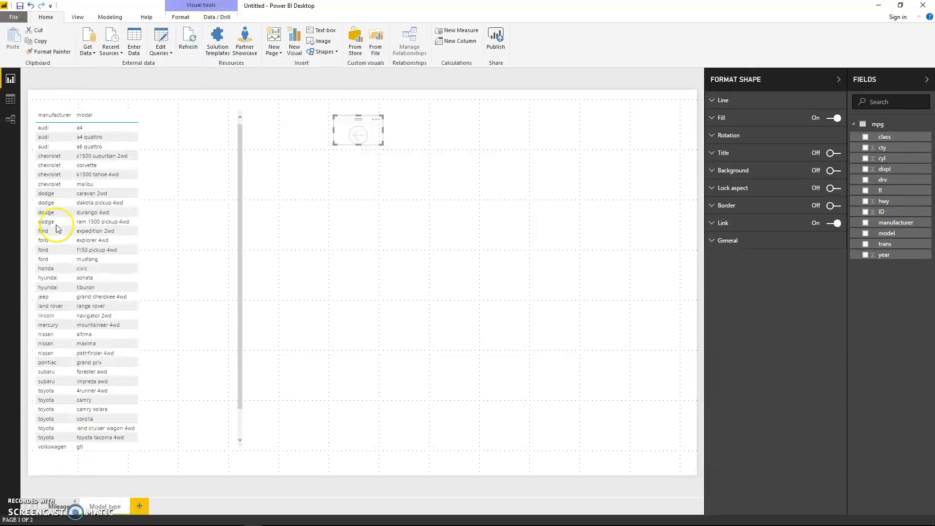
left_click(103, 506)
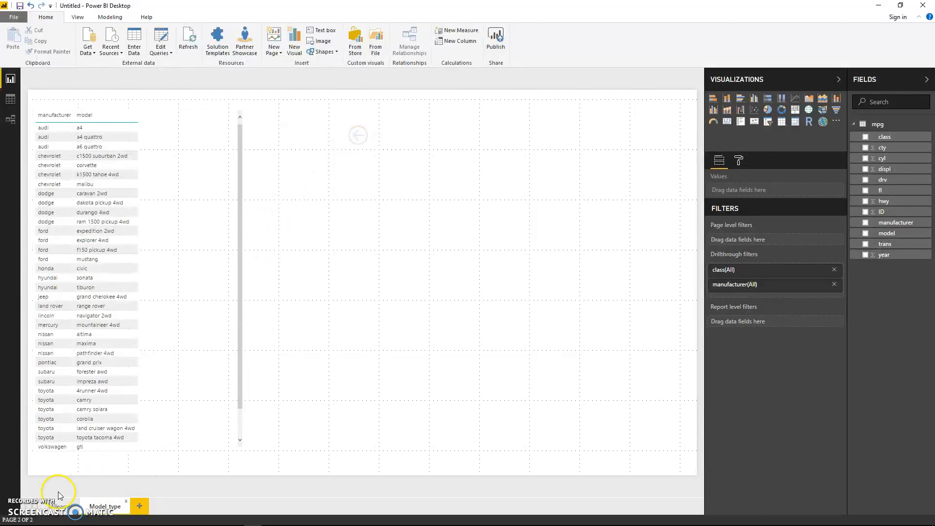
Filter the Mileage table to rows where Average of cty is greater than 20
left_click(59, 505)
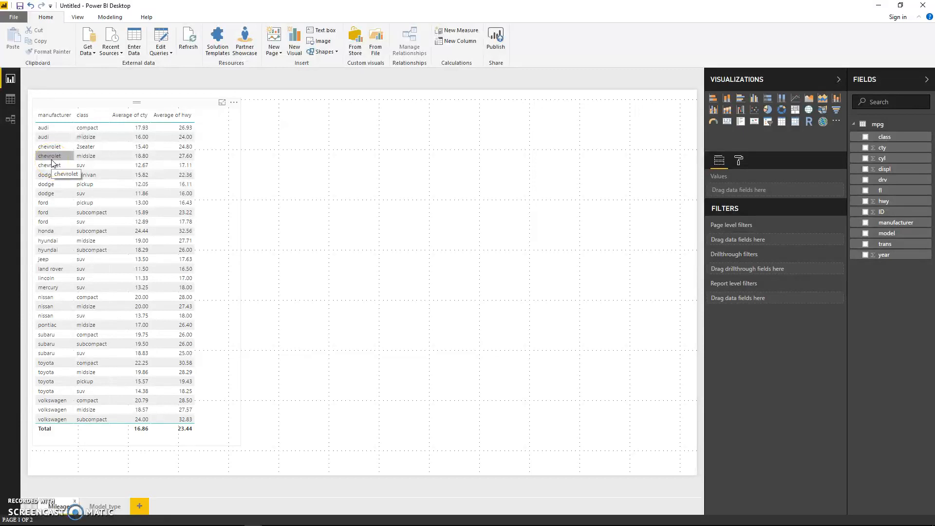
left_click(142, 116)
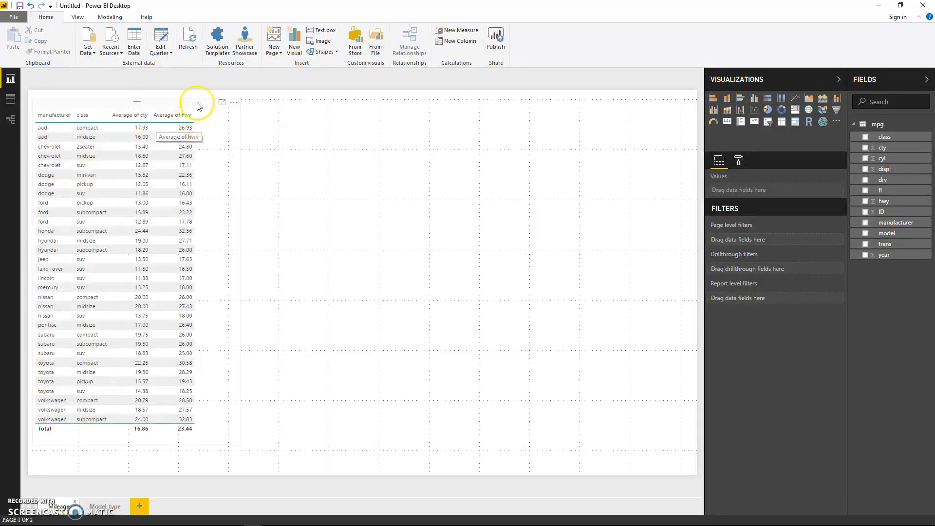
left_click(200, 127)
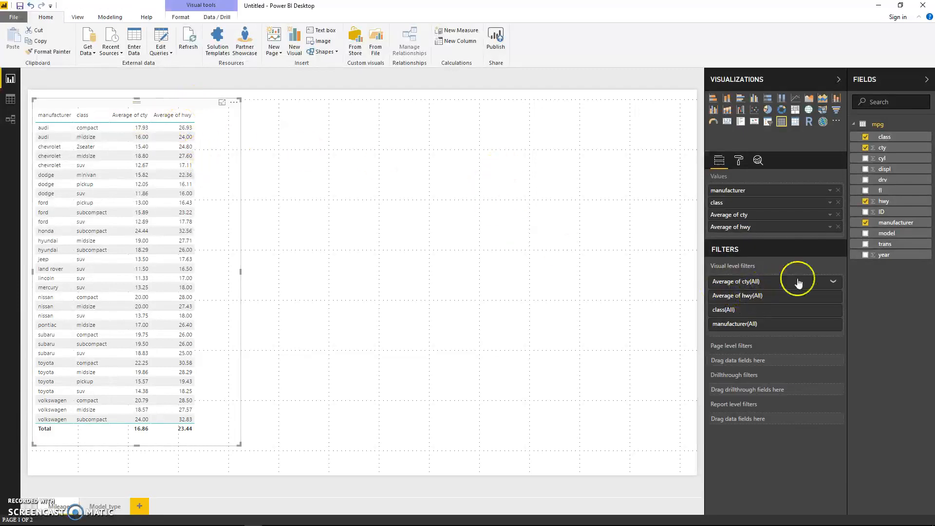
left_click(832, 283)
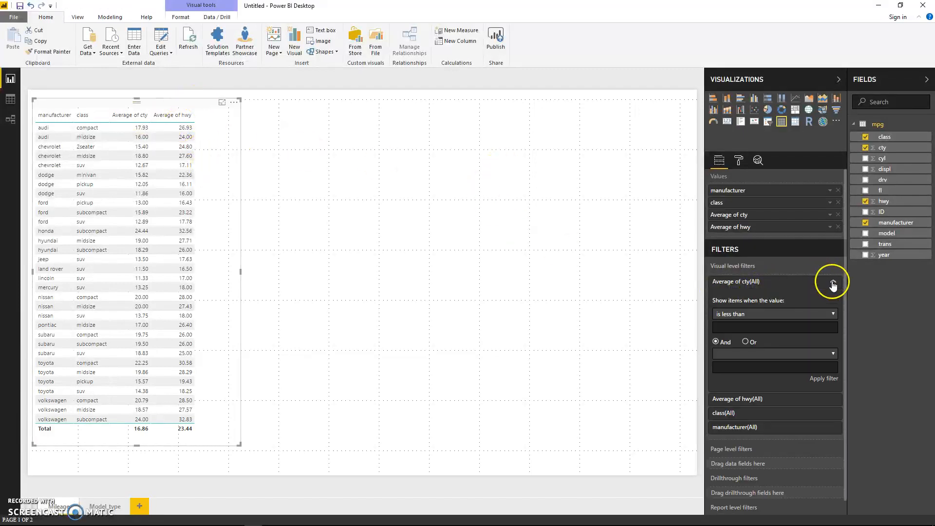
left_click(757, 315)
left_click(754, 341)
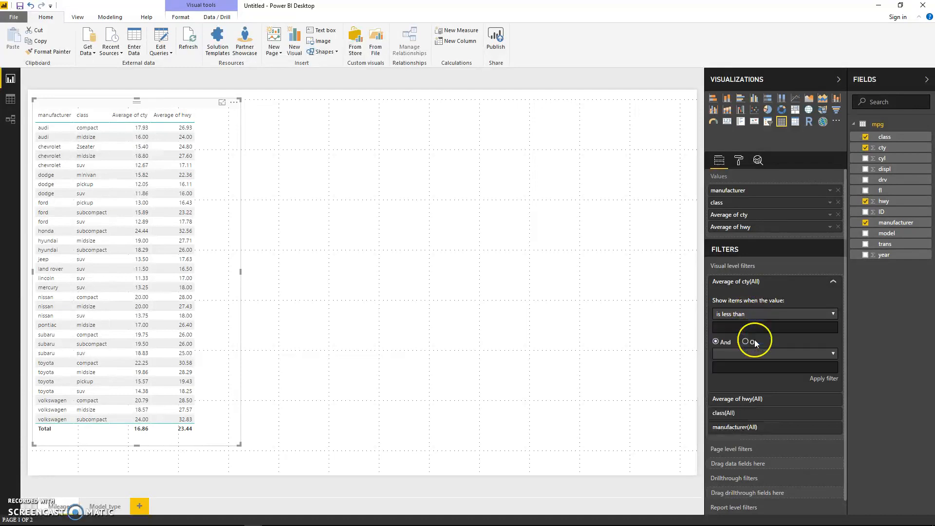
left_click(748, 328)
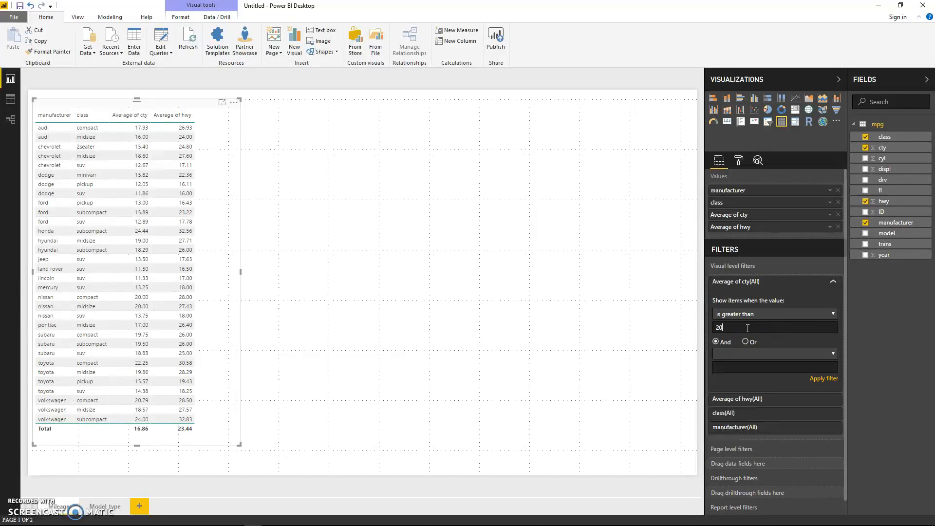
key("Return")
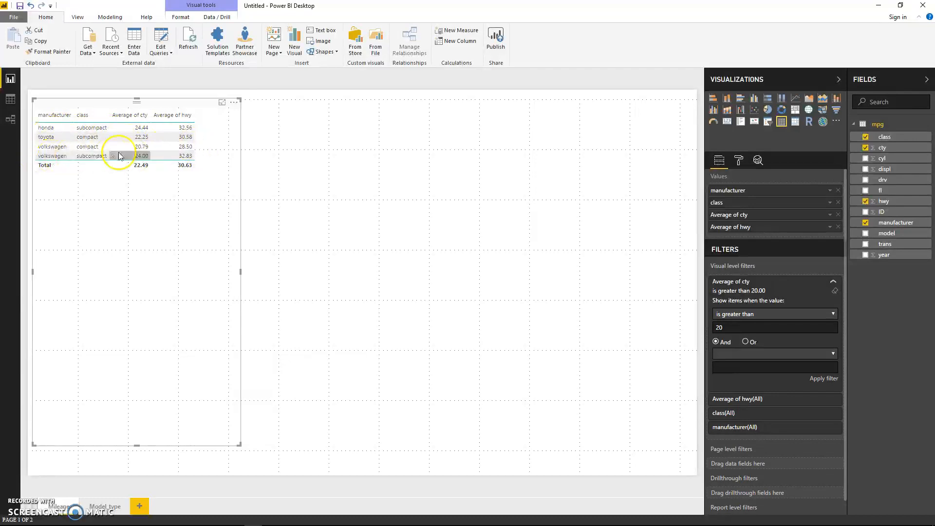
Drill through from the volkswagen compact row of the Mileage table to the Model_type page
left_click(59, 149)
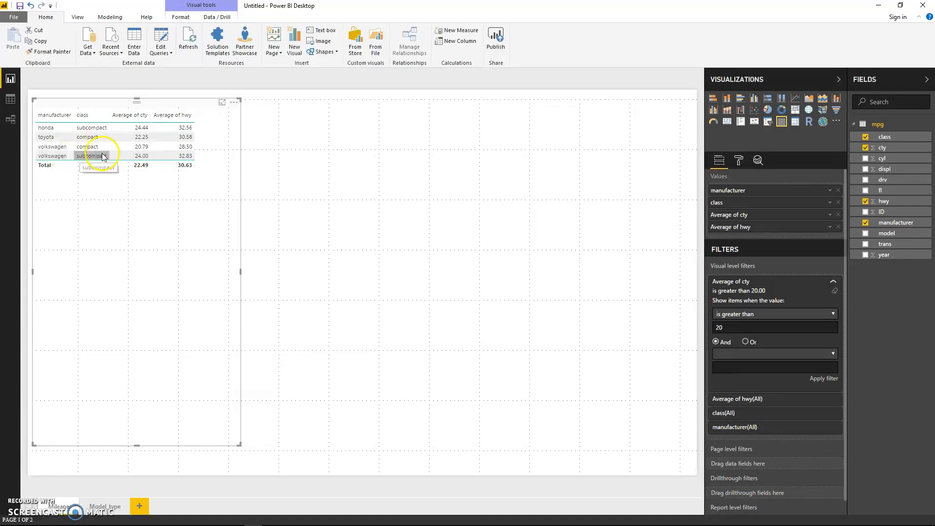
right_click(65, 149)
left_click(91, 196)
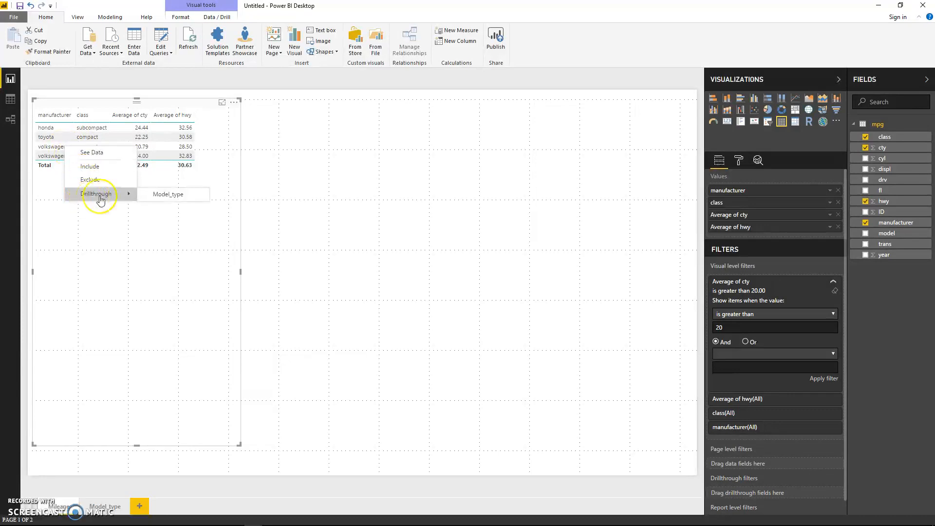
left_click(170, 193)
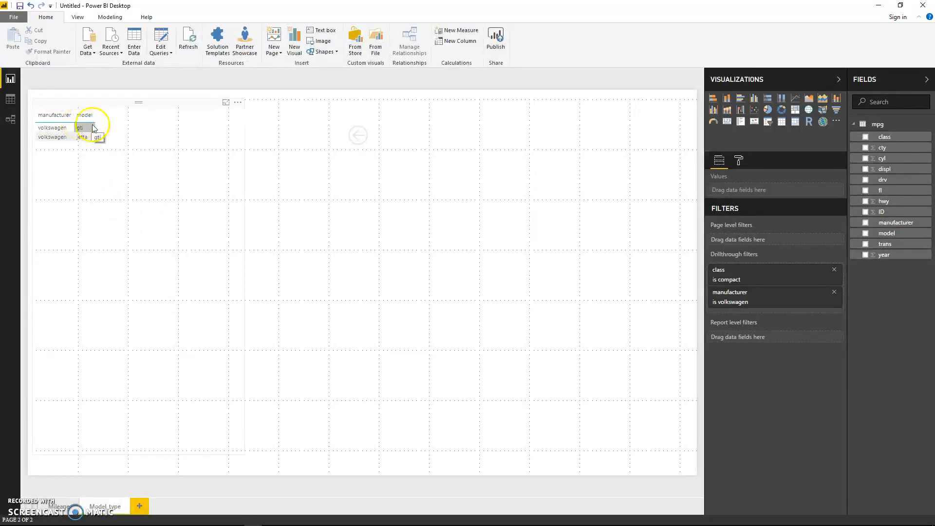
Shorten the table on the Model_type page to about a third of its height and follow the back arrow to the Mileage page
left_click_drag(139, 455, 158, 213)
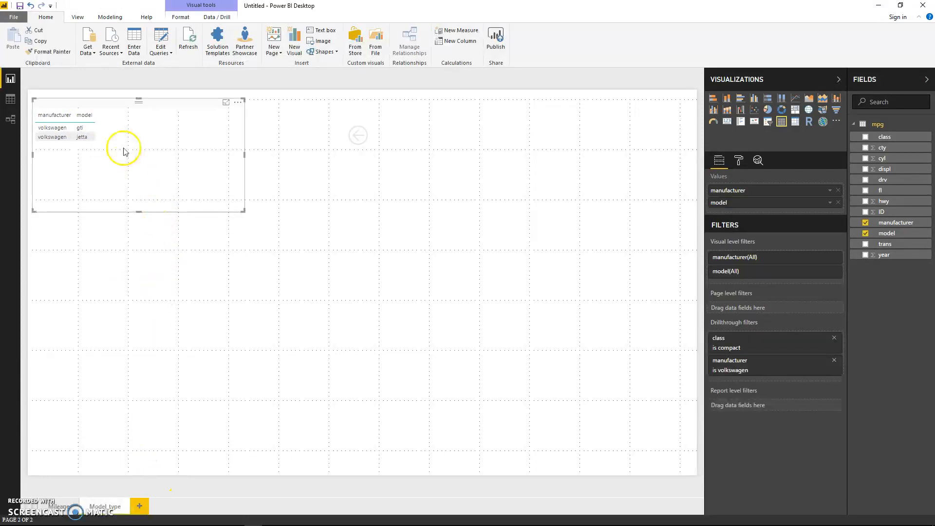
left_click(358, 138, "ctrl")
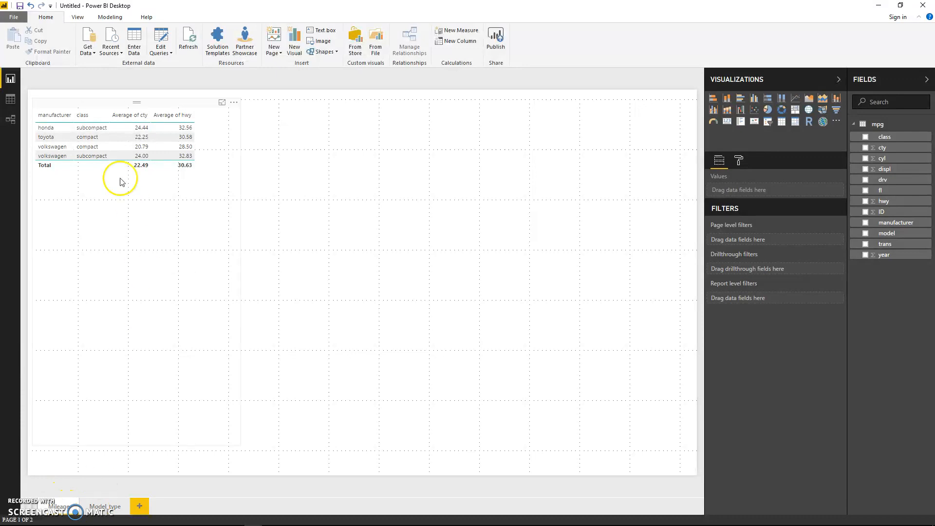
Drill through from the honda subcompact row of the Mileage table to its models on the Model_type page
left_click(55, 129)
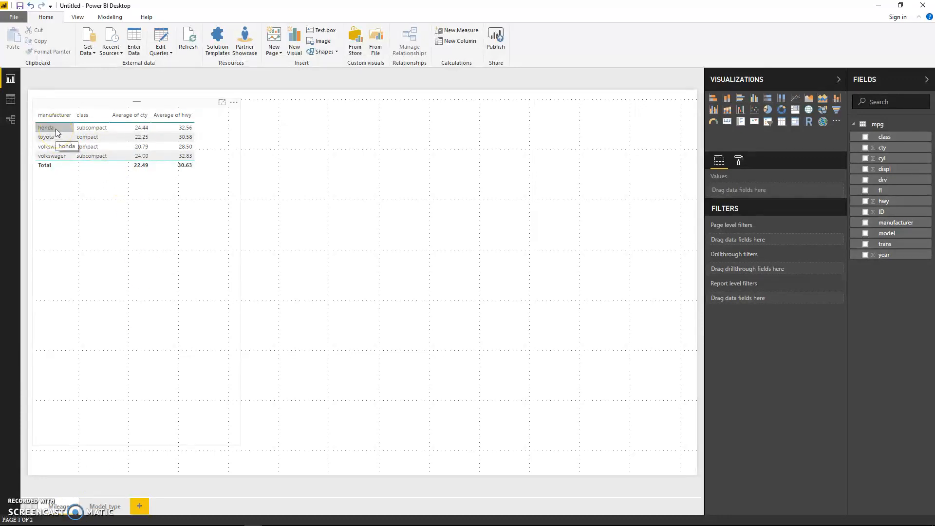
right_click(56, 130)
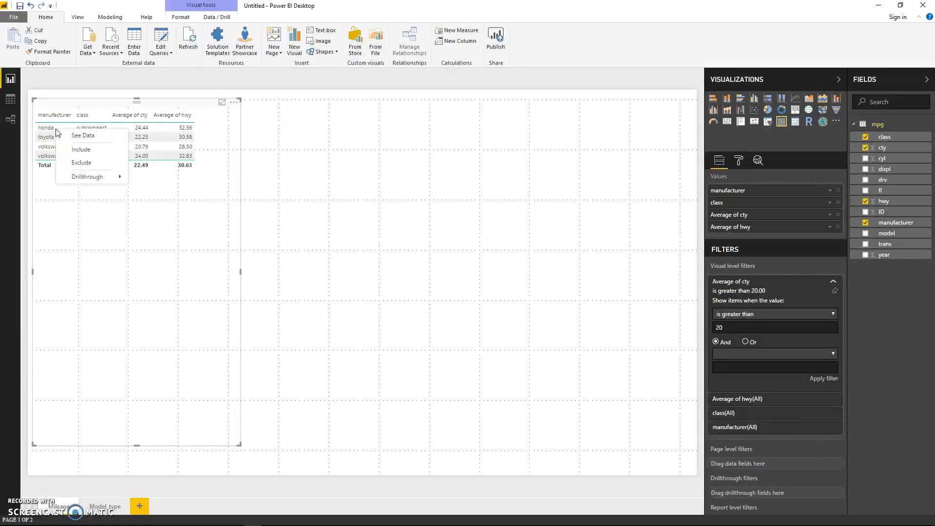
left_click(83, 174)
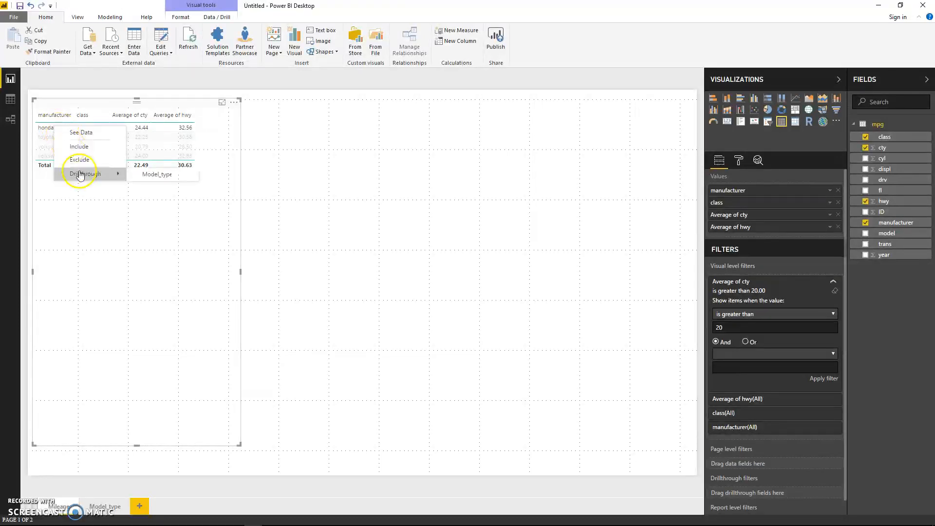
left_click(148, 176)
left_click(82, 129)
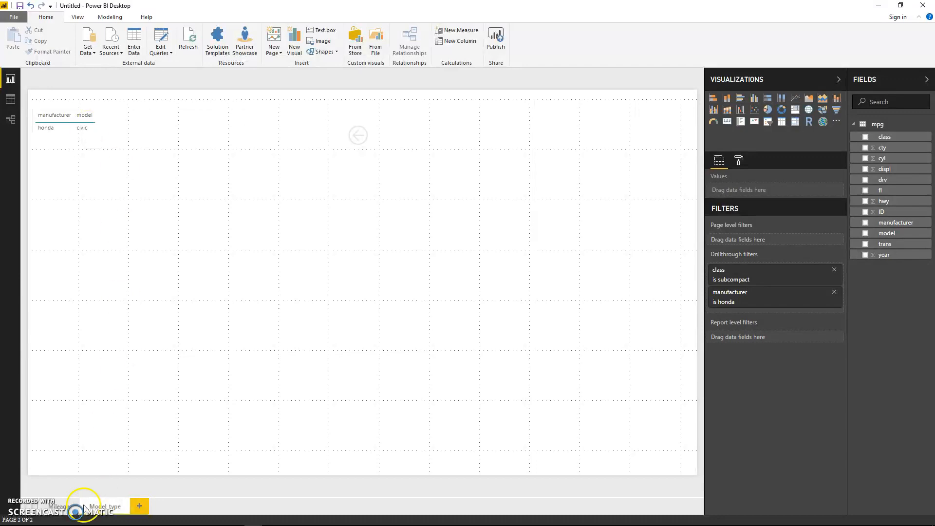
Return to the Mileage page and change the table's Average of cty filter to is greater than 15
left_click(60, 506)
left_click(164, 139)
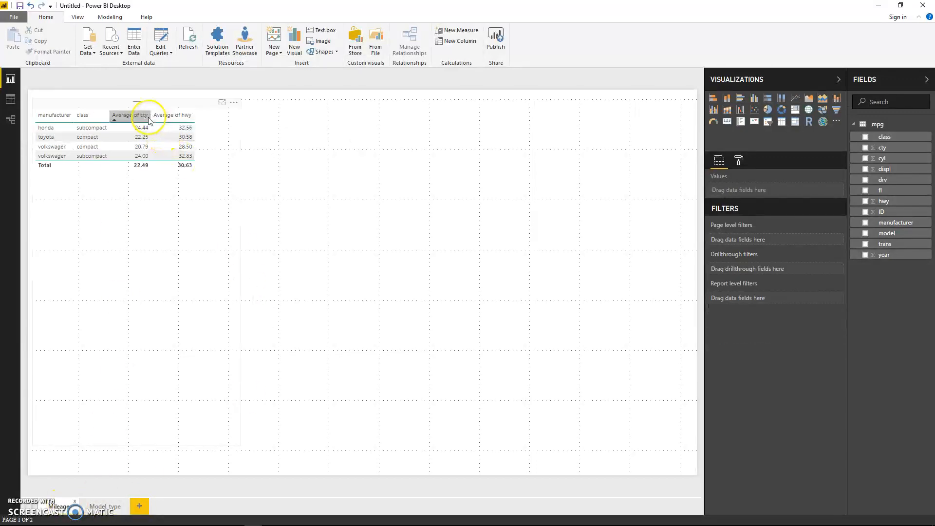
left_click(174, 227)
left_click(833, 283)
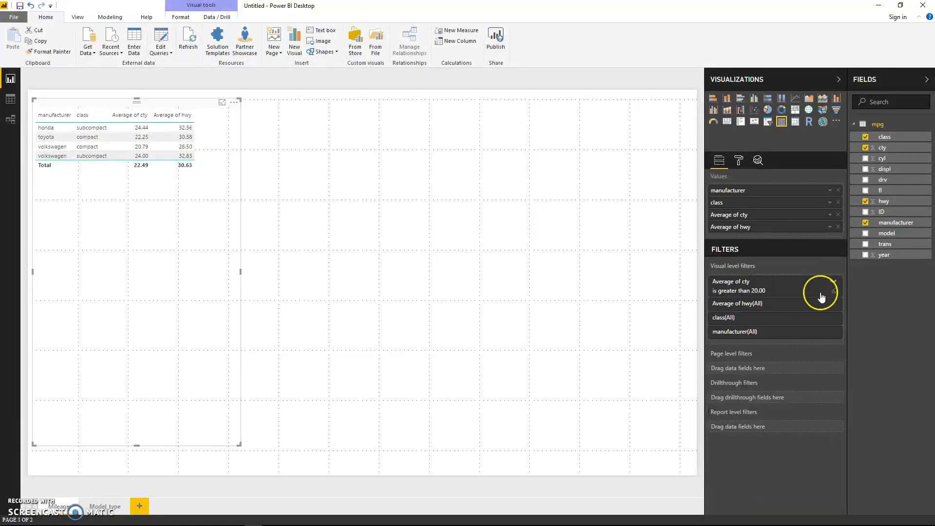
left_click(760, 293)
left_click_drag(734, 328, 706, 330)
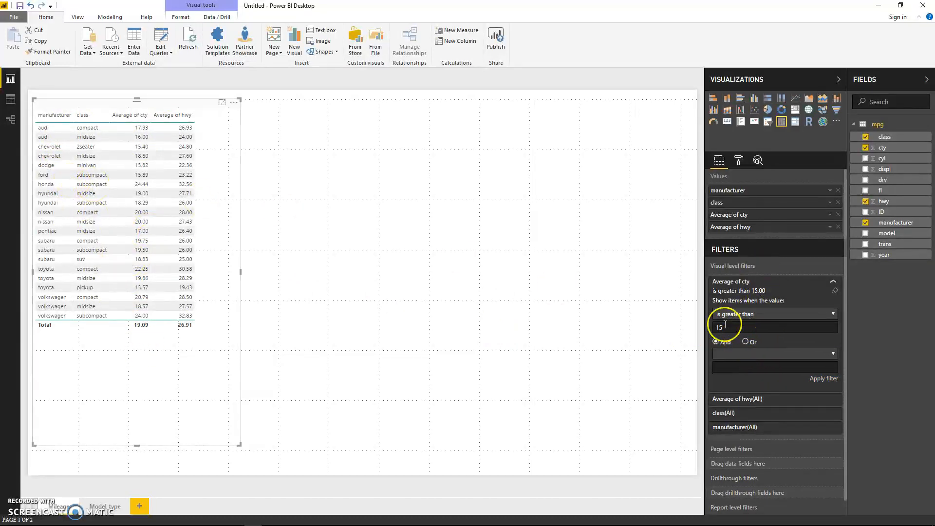
Collapse the Average of cty filter card and filter the Mileage table to the manufacturer volkswagen
left_click(833, 281)
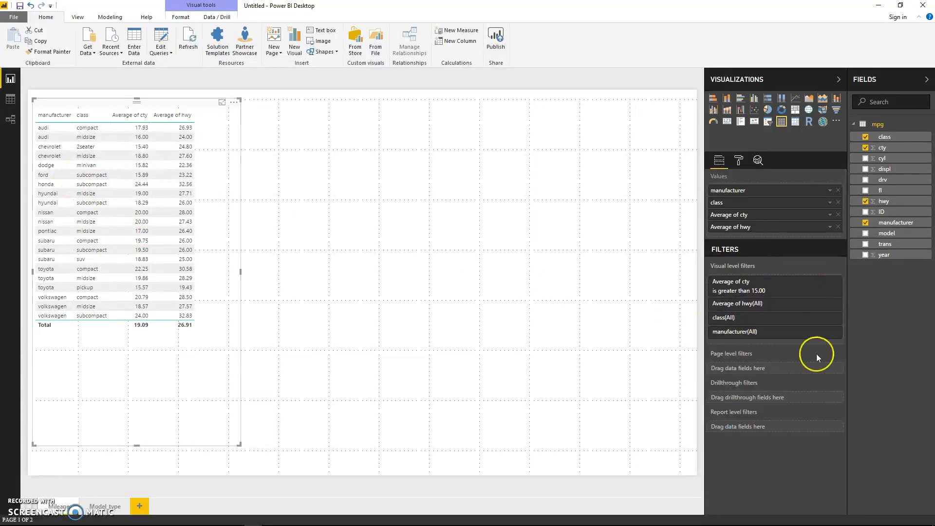
left_click(832, 332)
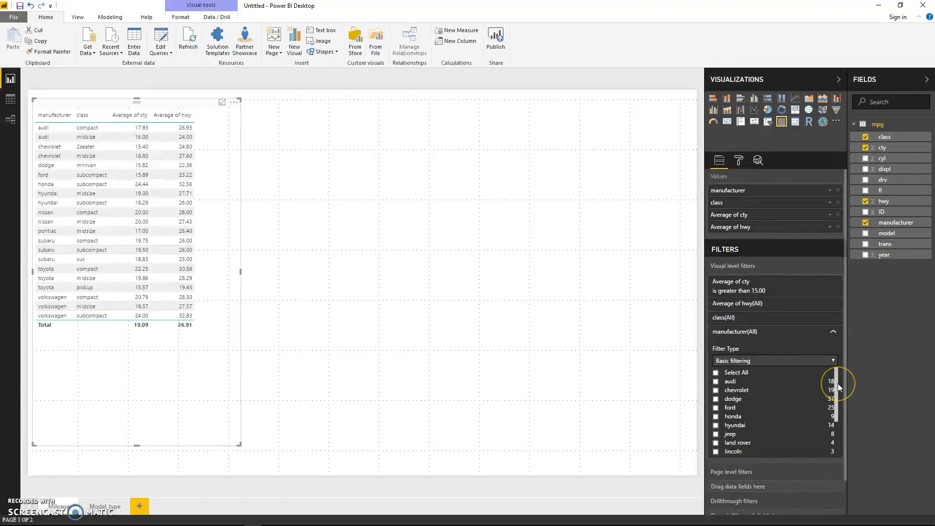
left_click_drag(838, 383, 731, 451)
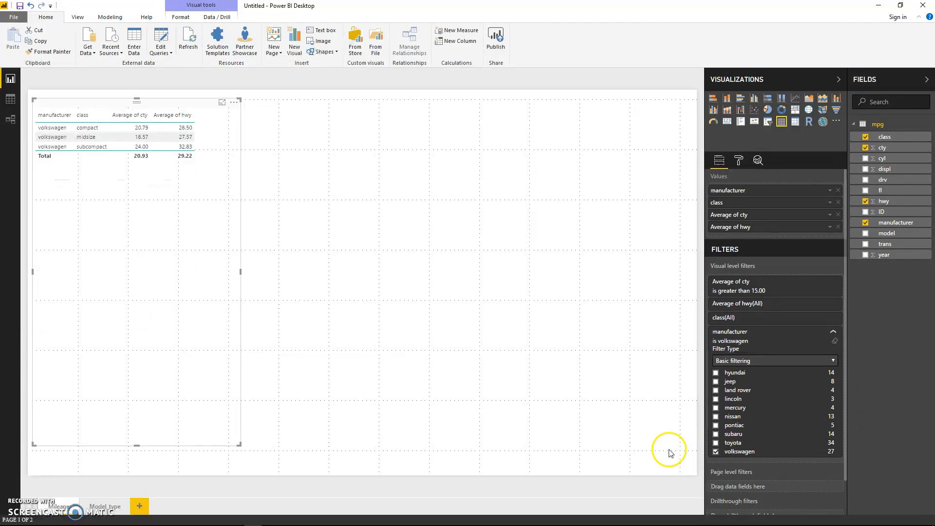
Drill through from the volkswagen midsize row of the Mileage table to the Model_type page
right_click(61, 139)
left_click(85, 188)
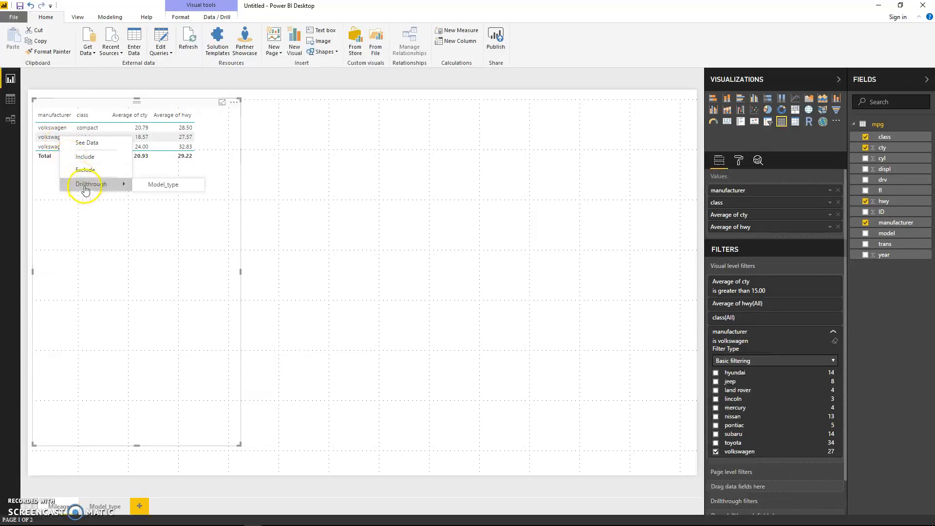
left_click(174, 184)
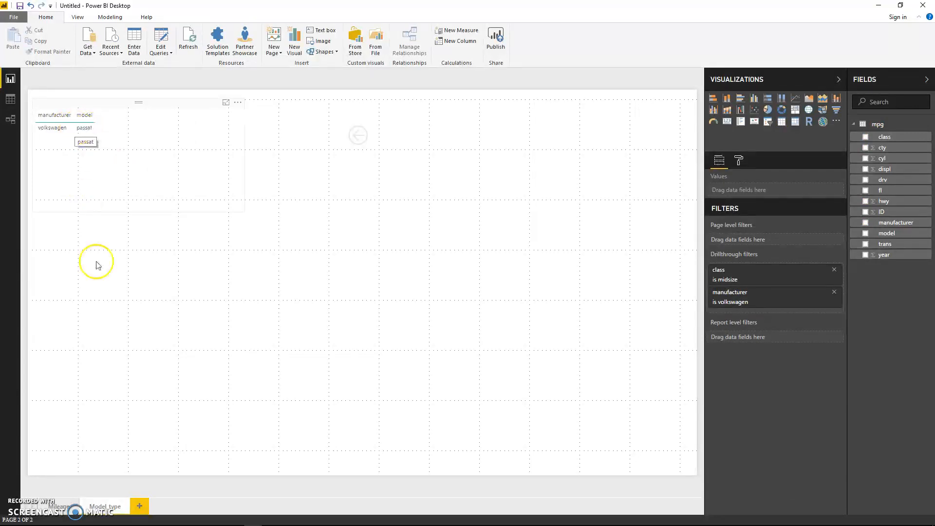
Switch between the Mileage and Model_type pages to compare the summary with its drillthrough detail, finishing on the Mileage page
left_click(75, 502)
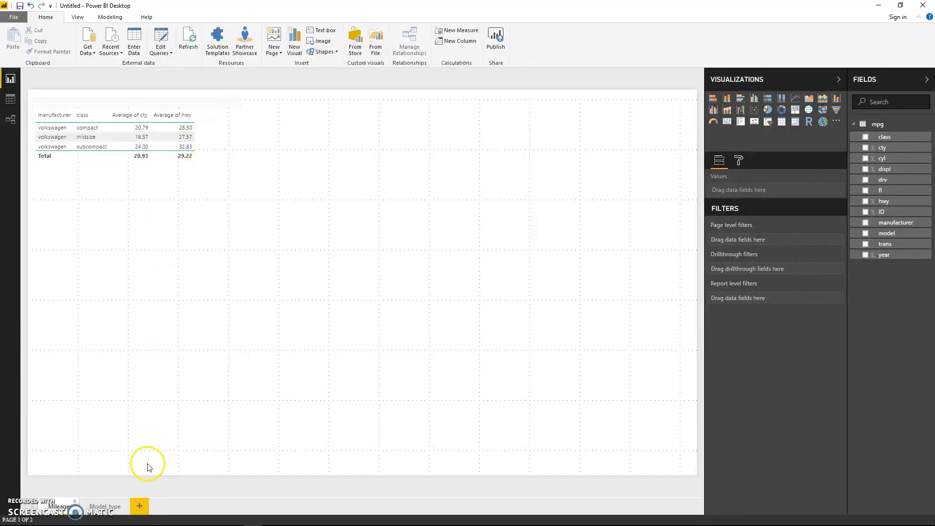
left_click(95, 507)
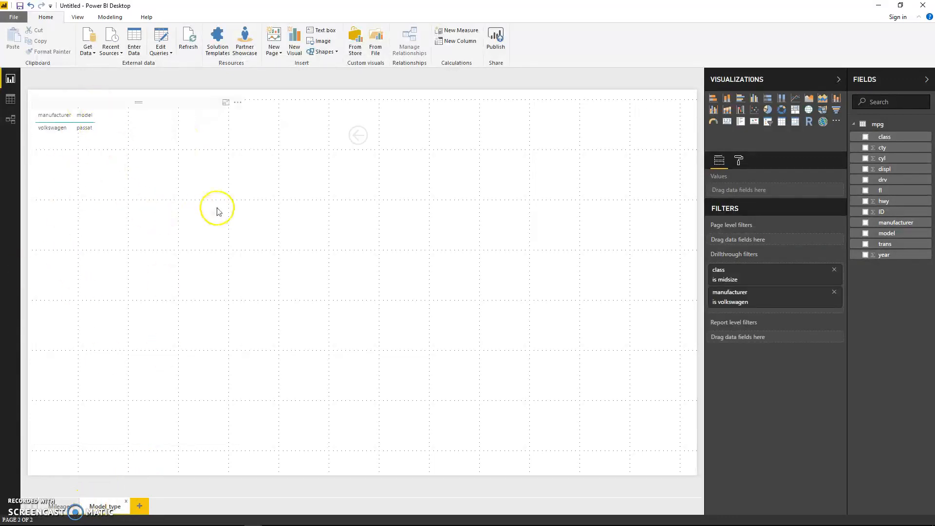
left_click_drag(247, 211, 190, 174)
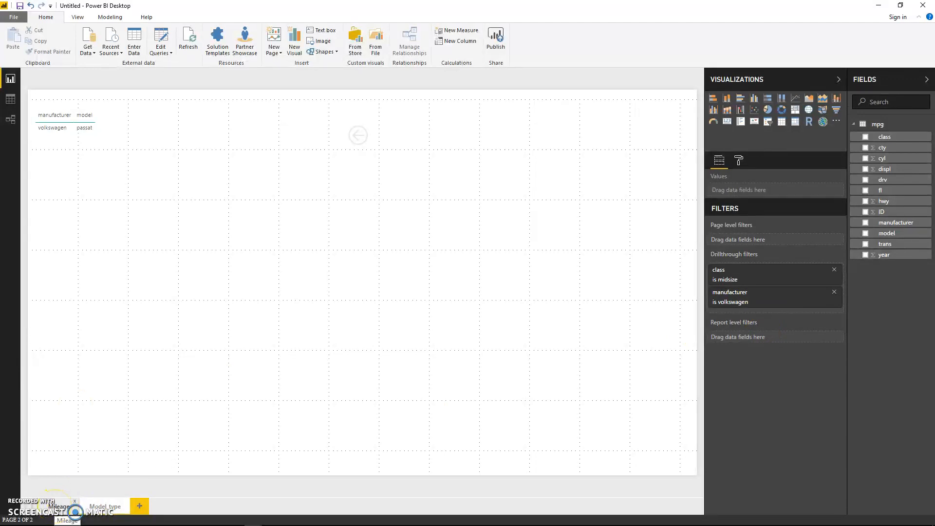
left_click(58, 507)
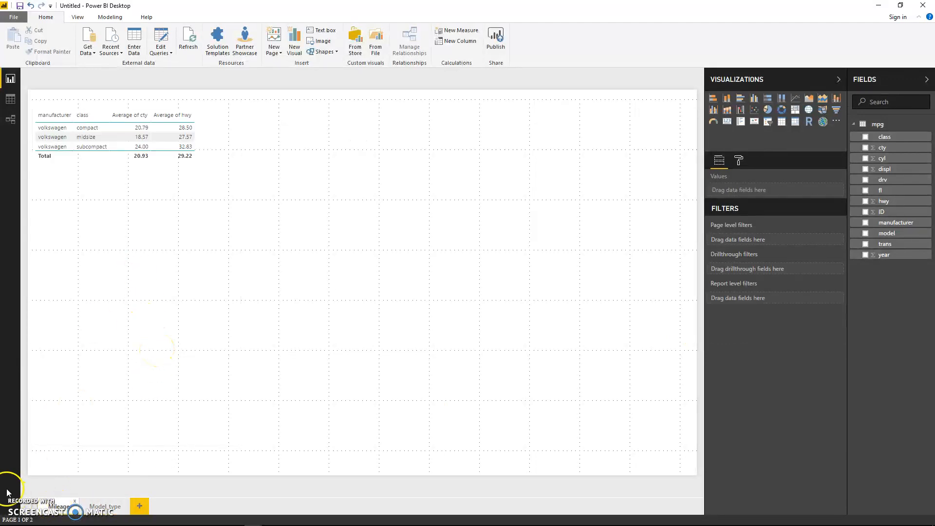